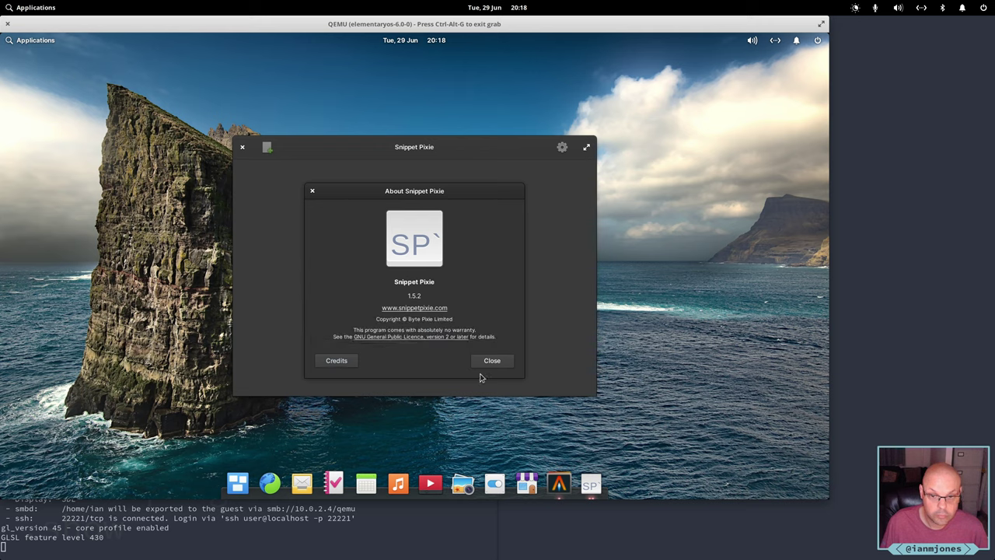
# Close the About window, review the Shortcut settings, and bring up the empty snippet search window briefly
pyautogui.click(493, 360)
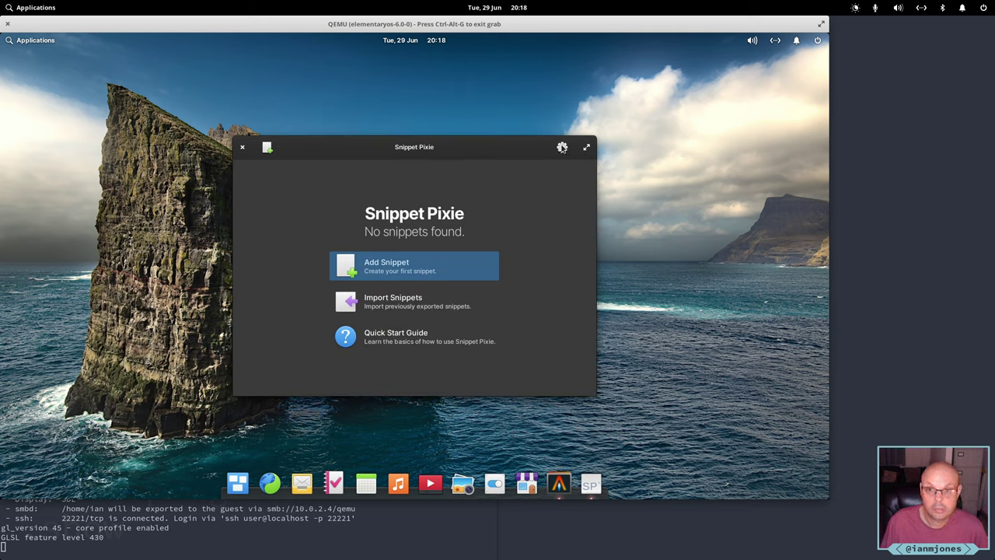
pyautogui.click(562, 148)
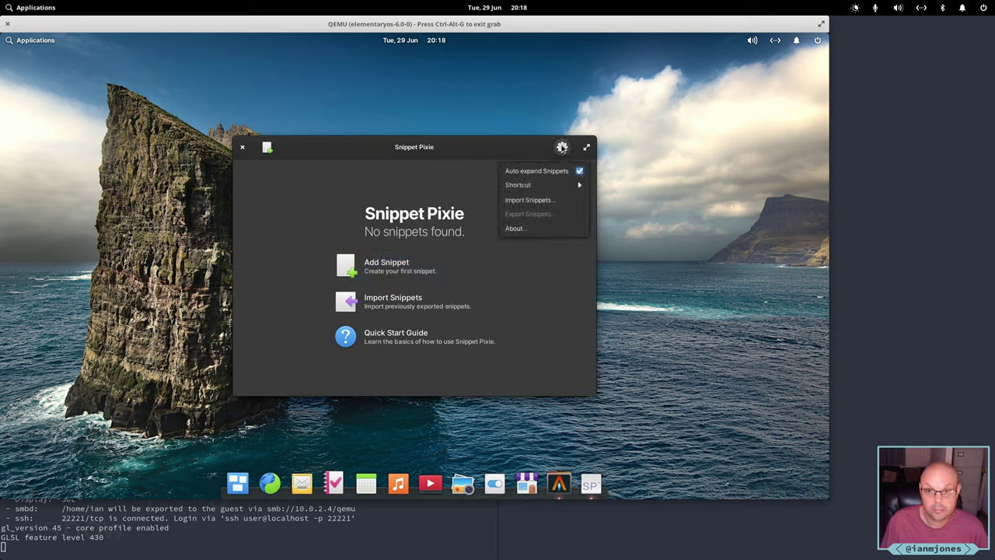
pyautogui.click(531, 187)
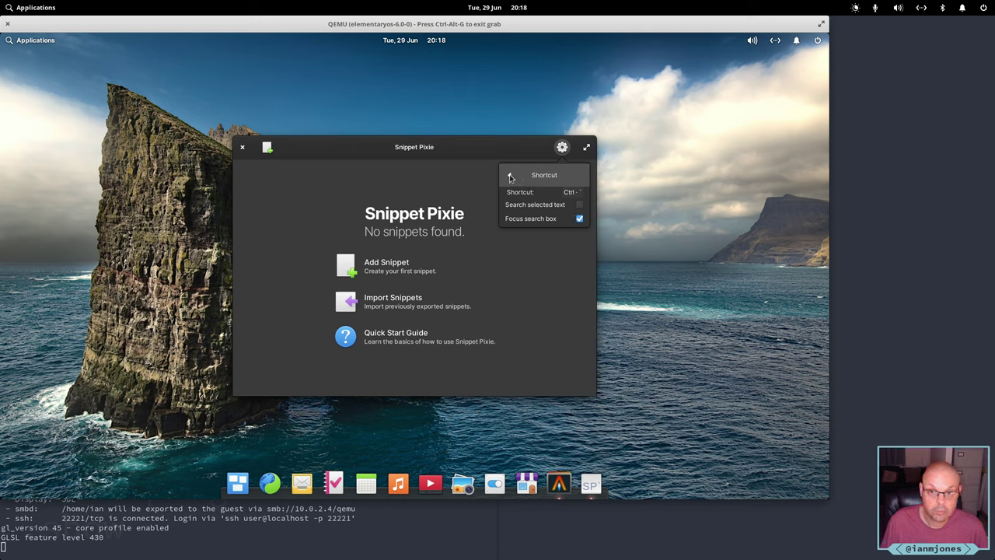
pyautogui.click(509, 178)
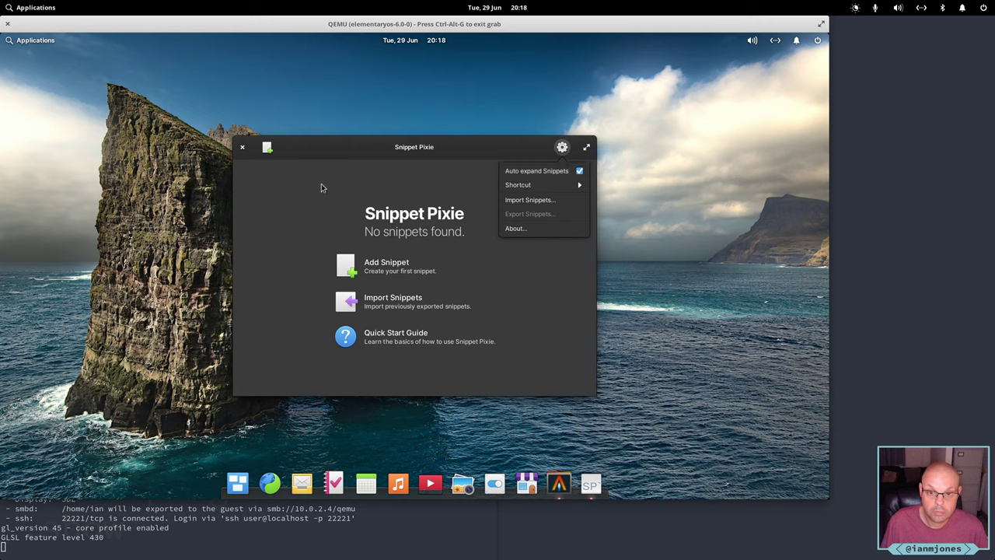
pyautogui.click(296, 223)
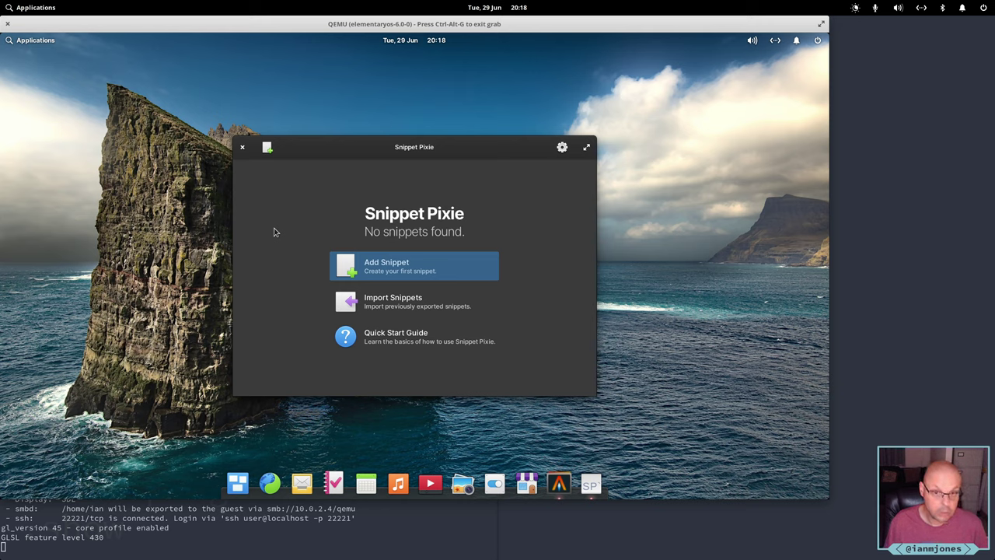
pyautogui.hotkey('ctrl', '`')
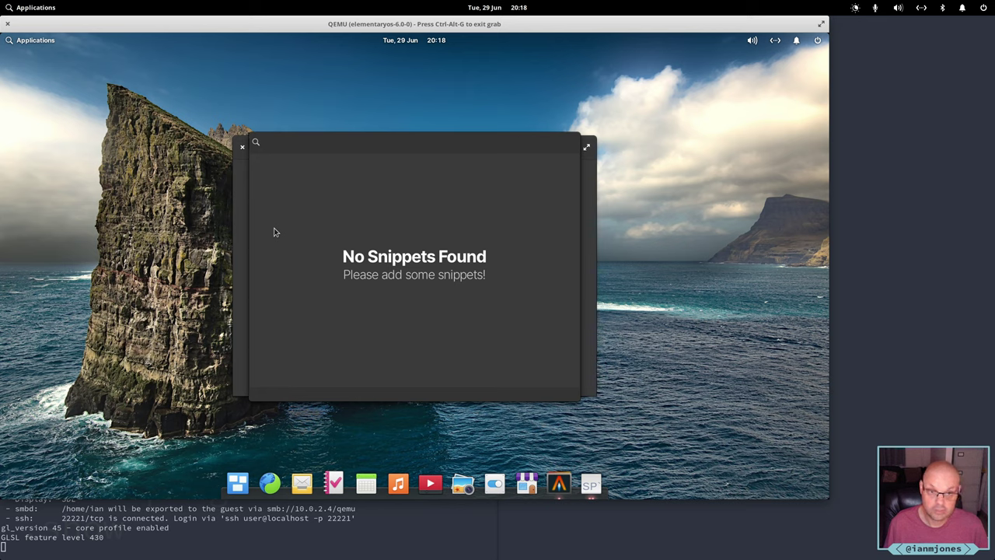
pyautogui.press('Escape')
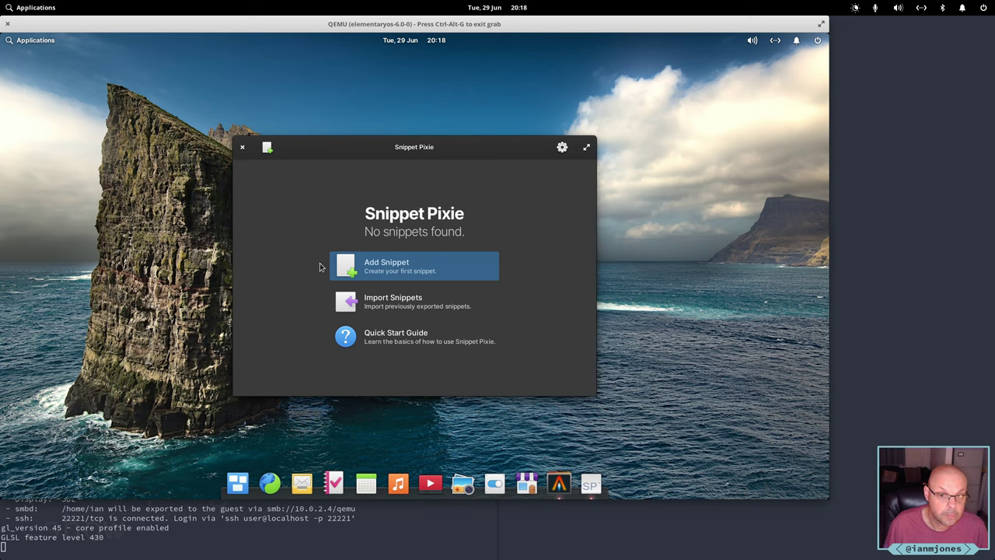
# Add a first snippet with the abbreviation test` and the default body text
pyautogui.click(351, 270)
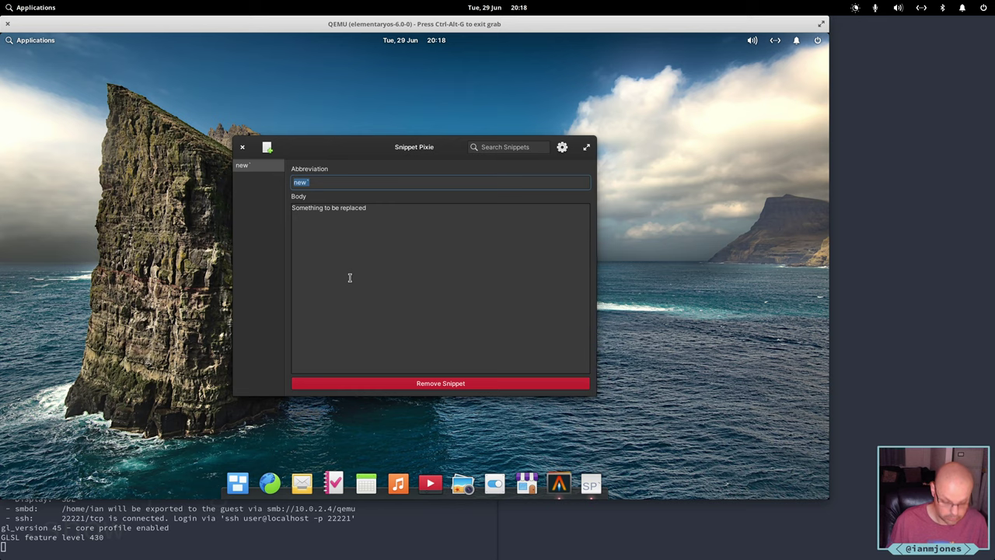
pyautogui.write('test')
pyautogui.press('Tab')
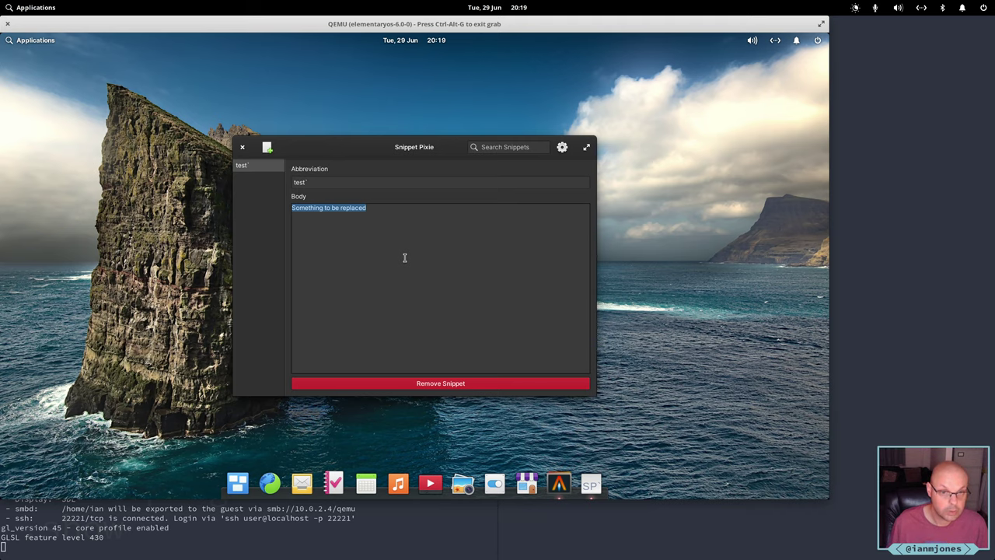
# Switch to the Alacritty terminal, tile it on the right half of the desktop, and clear its output
pyautogui.hotkey('alt', 'Tab')
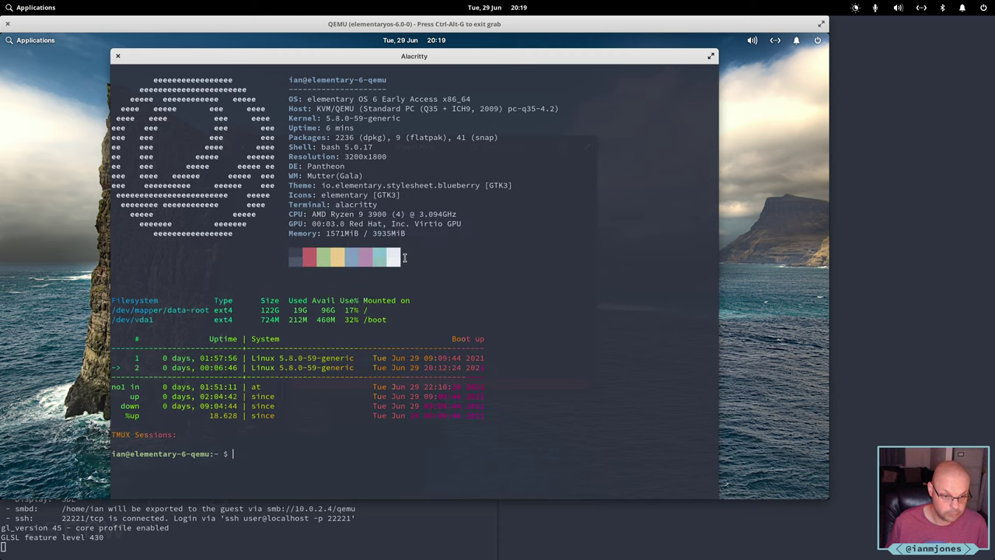
pyautogui.press('super+Right')
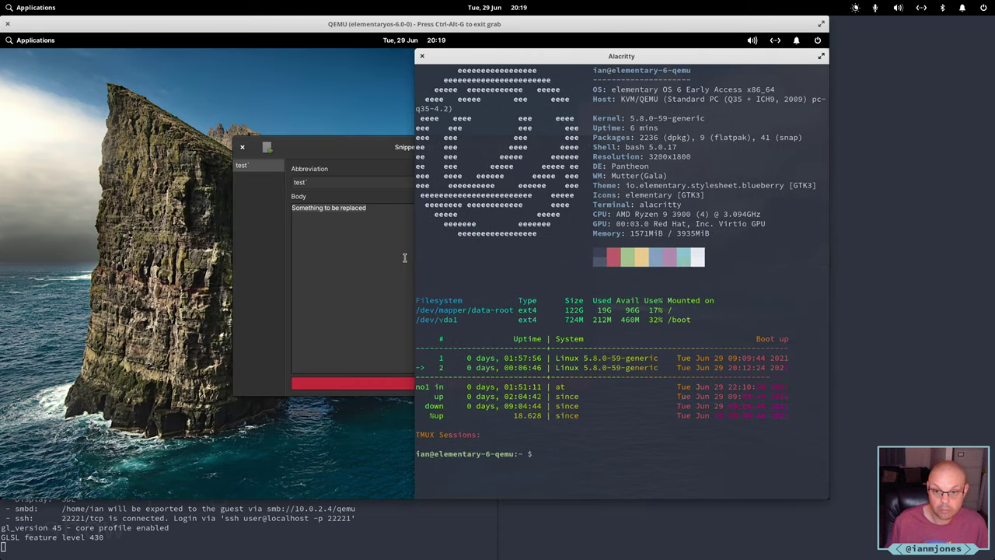
pyautogui.write('clea')
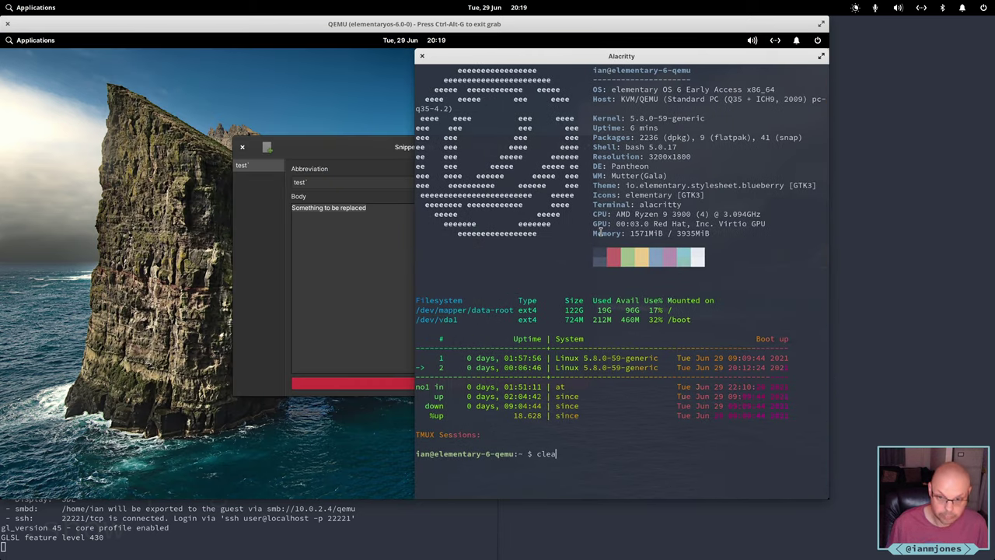
pyautogui.write('r')
pyautogui.press('Return')
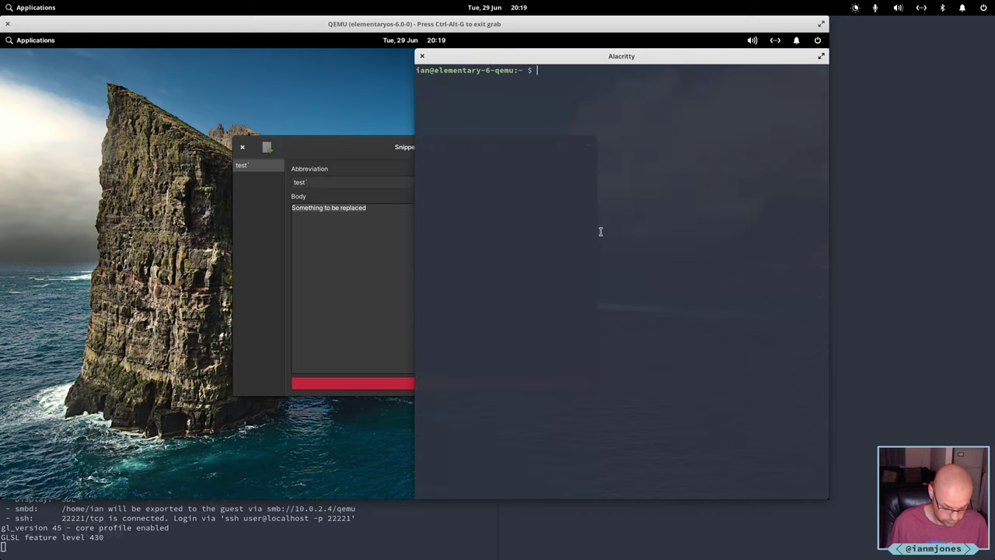
# Insert the test` snippet at the terminal prompt by picking it in the snippet search window, and erase the inserted text
pyautogui.hotkey('ctrl', '`')
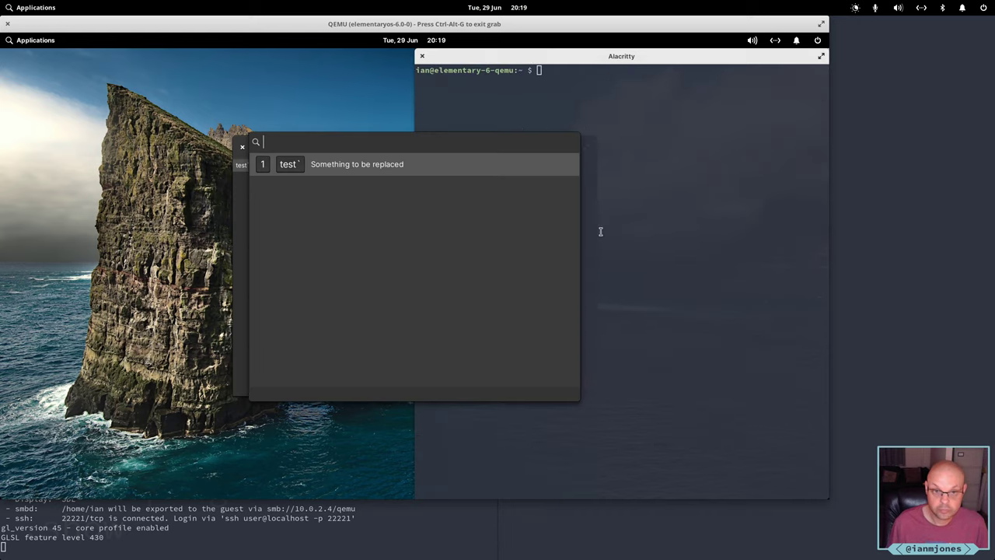
pyautogui.click(449, 165)
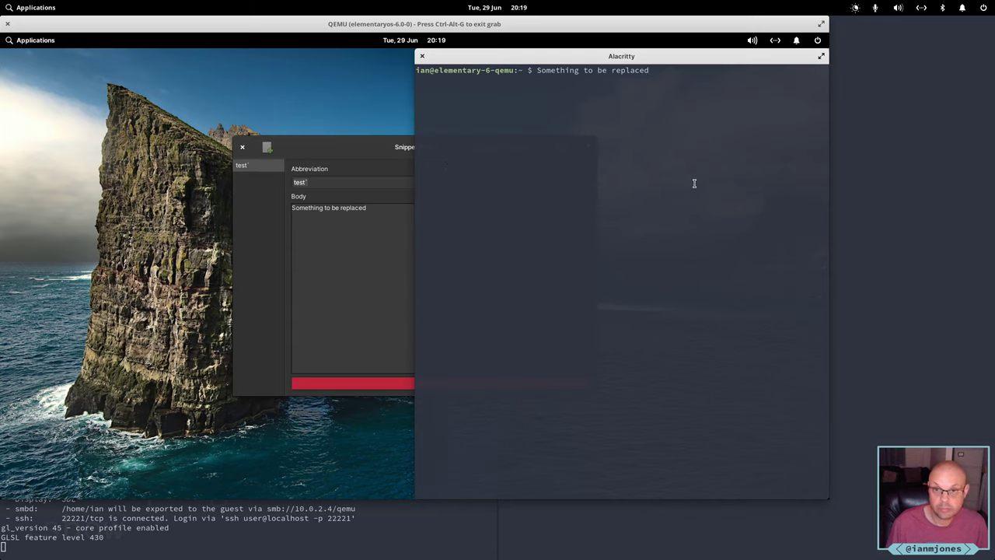
pyautogui.press('BackSpace')
pyautogui.press('BackSpace')
pyautogui.press('BackSpace')
pyautogui.press('BackSpace')
pyautogui.press('BackSpace')
pyautogui.press('BackSpace')
pyautogui.press('BackSpace')
pyautogui.press('BackSpace')
pyautogui.press('BackSpace')
pyautogui.press('BackSpace')
pyautogui.press('BackSpace')
pyautogui.press('BackSpace')
pyautogui.press('BackSpace')
pyautogui.press('BackSpace')
pyautogui.press('BackSpace')
pyautogui.press('BackSpace')
pyautogui.press('BackSpace')
pyautogui.press('BackSpace')
pyautogui.press('BackSpace')
pyautogui.press('BackSpace')
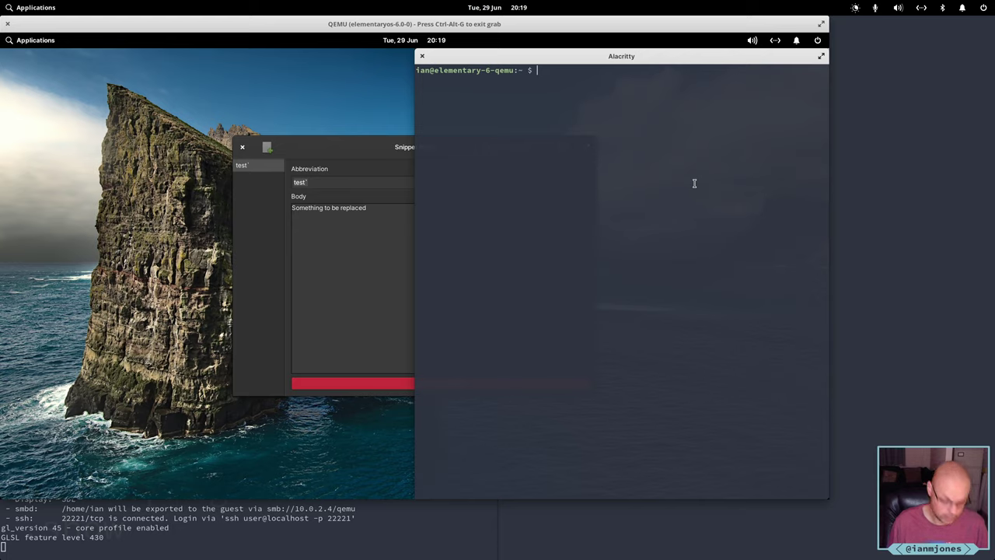
# Insert the preselected test` snippet at the prompt once more through the snippet search, and empty the command line again
pyautogui.hotkey('ctrl', '`')
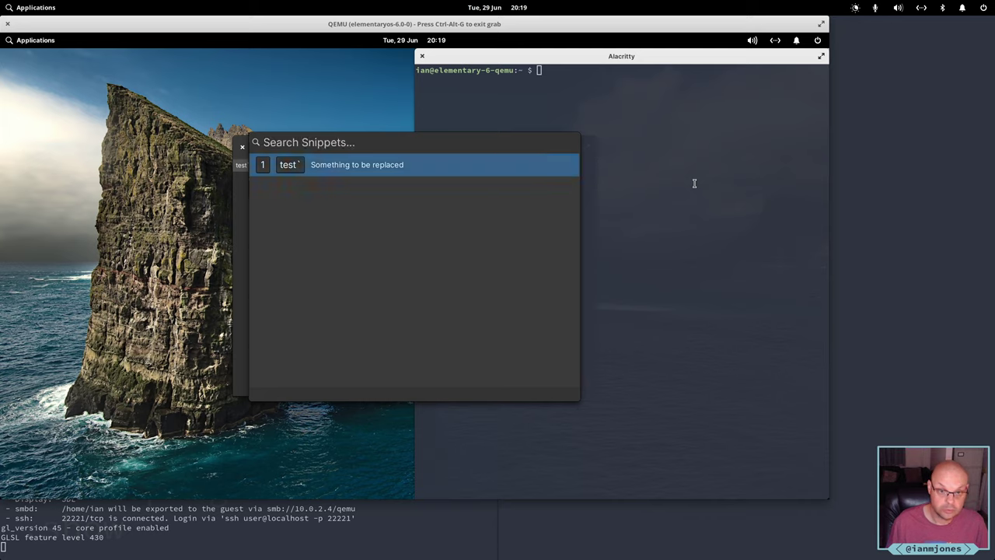
pyautogui.press('Return')
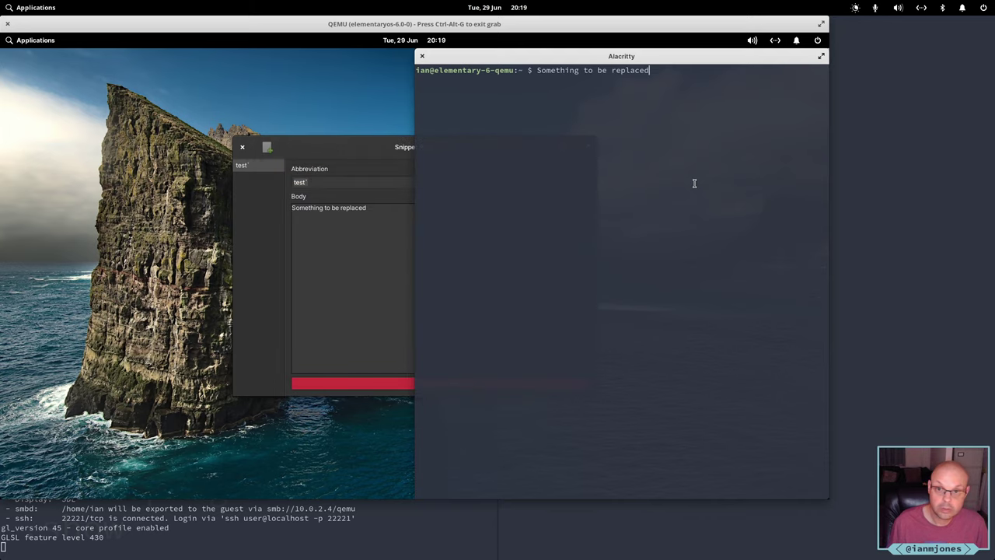
pyautogui.press('BackSpace')
pyautogui.press('BackSpace')
pyautogui.press('BackSpace')
pyautogui.press('BackSpace')
pyautogui.press('BackSpace')
pyautogui.press('BackSpace')
pyautogui.press('BackSpace')
pyautogui.press('BackSpace')
pyautogui.press('BackSpace')
pyautogui.press('BackSpace')
pyautogui.press('BackSpace')
pyautogui.press('BackSpace')
pyautogui.press('BackSpace')
pyautogui.press('BackSpace')
pyautogui.press('BackSpace')
pyautogui.press('BackSpace')
pyautogui.press('BackSpace')
pyautogui.press('BackSpace')
pyautogui.press('BackSpace')
pyautogui.press('BackSpace')
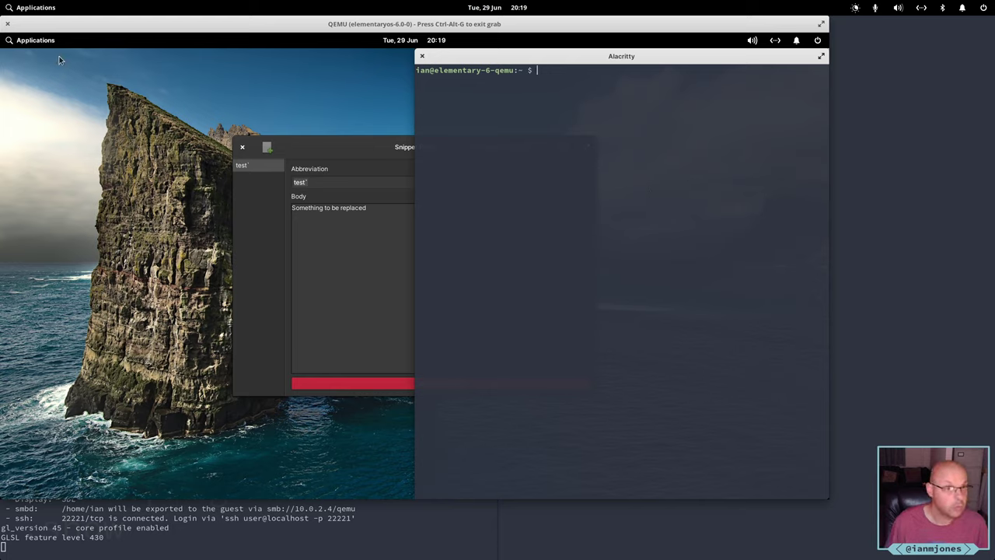
# Launch LibreOffice 7.1 Writer and dismiss its release notes bar and tip of the day, with tips on startup turned off
pyautogui.click(36, 41)
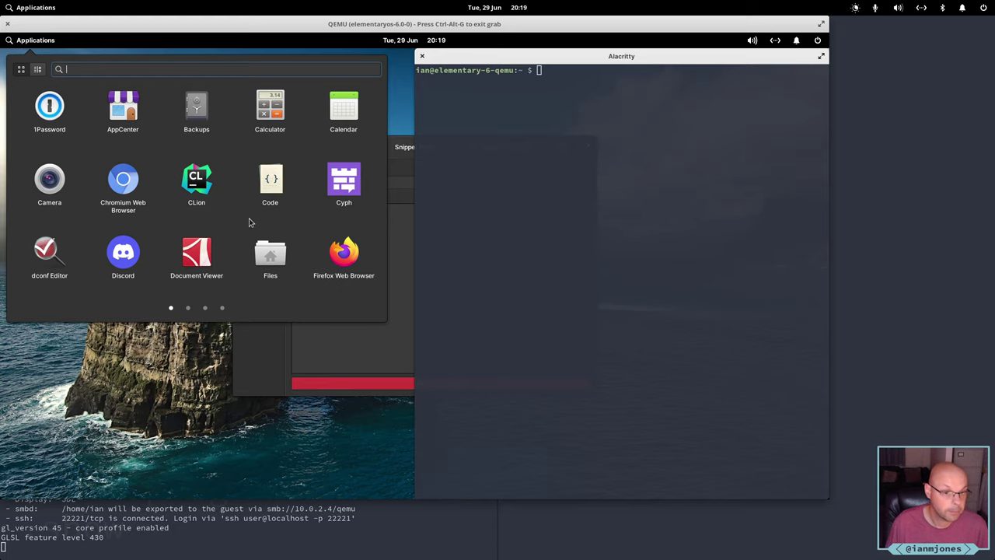
pyautogui.click(188, 310)
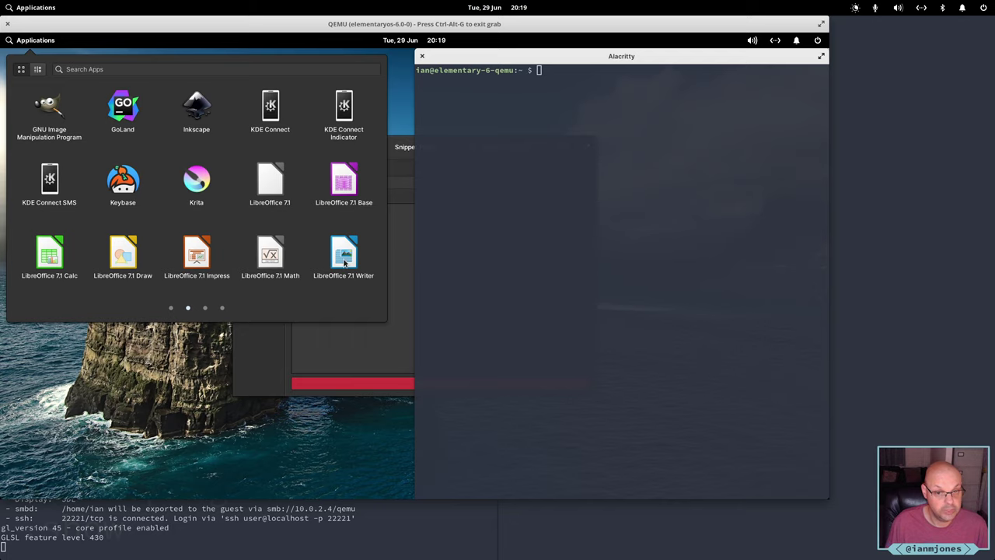
pyautogui.click(205, 309)
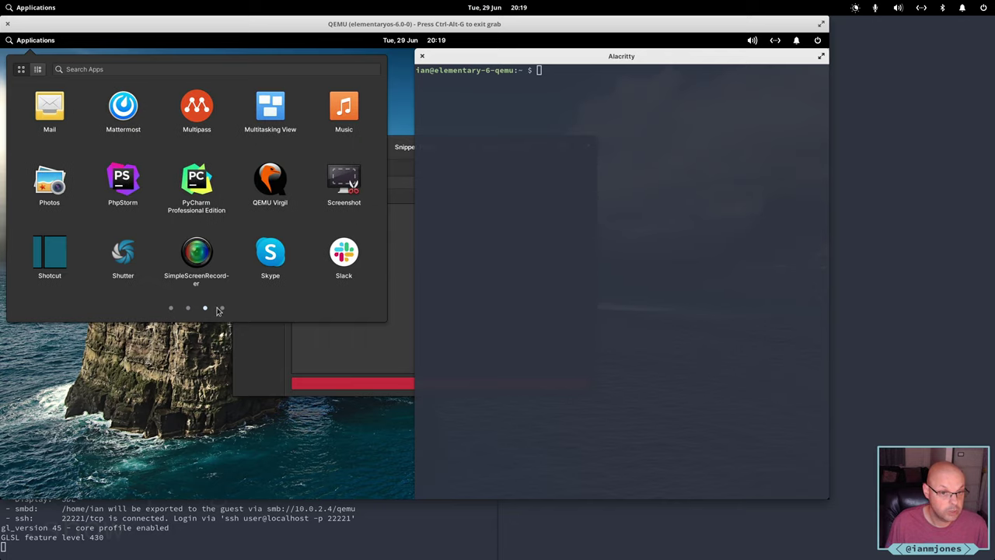
pyautogui.click(223, 309)
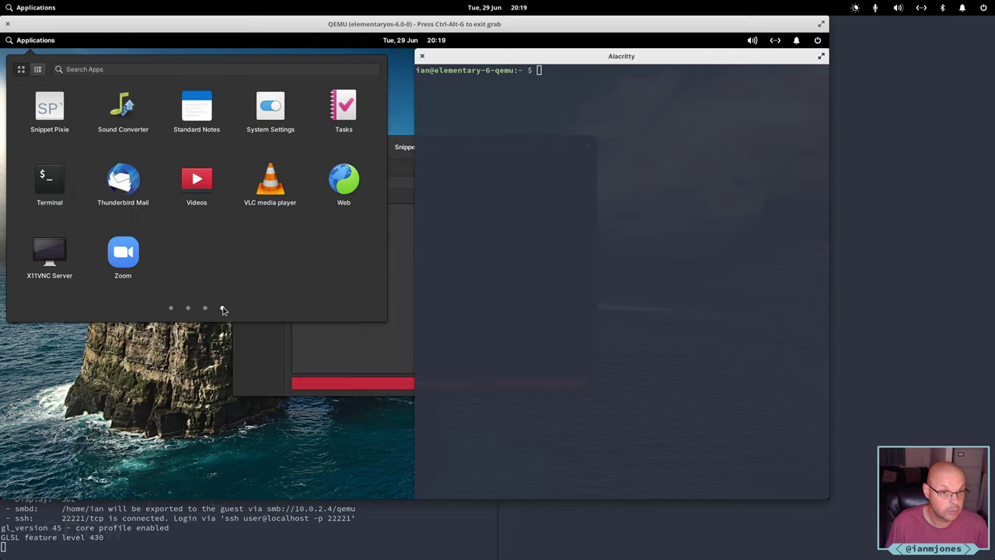
pyautogui.click(205, 309)
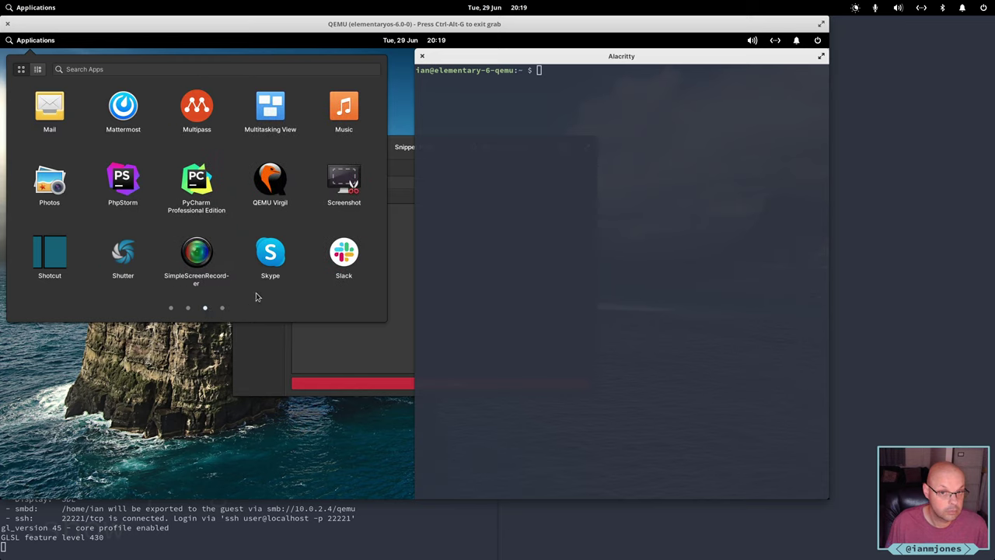
pyautogui.click(188, 309)
pyautogui.click(335, 259)
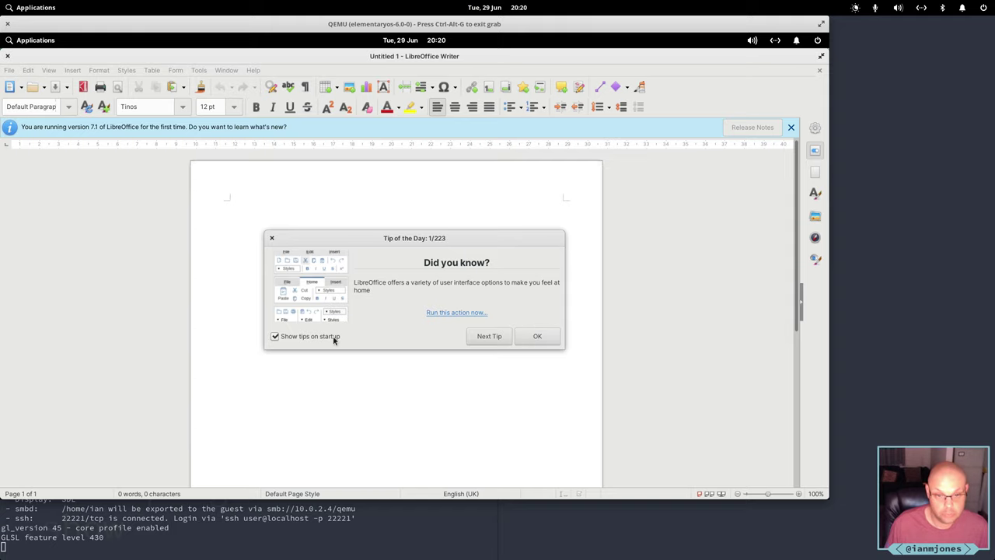
pyautogui.click(537, 336)
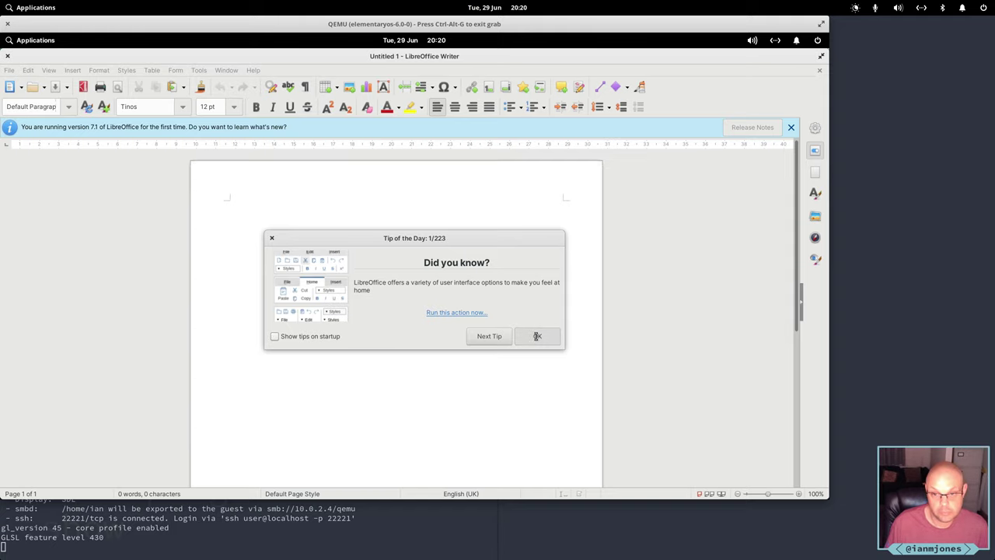
pyautogui.click(790, 130)
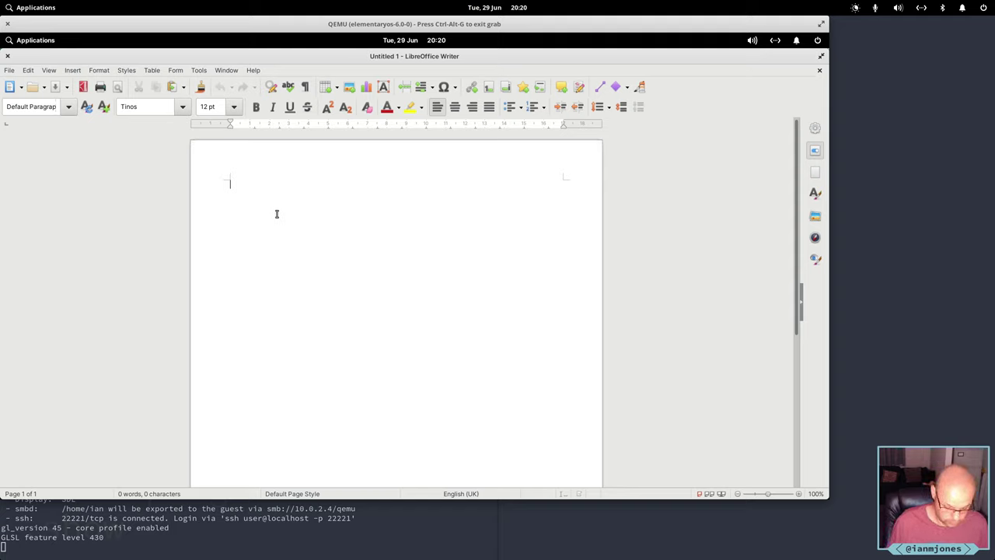
# Enter the abbreviation test` in the blank document to auto-expand it, and move to a new line two paragraphs below
pyautogui.write('test')
pyautogui.hotkey('ctrl', 'a')
pyautogui.write('Something to be replaced')
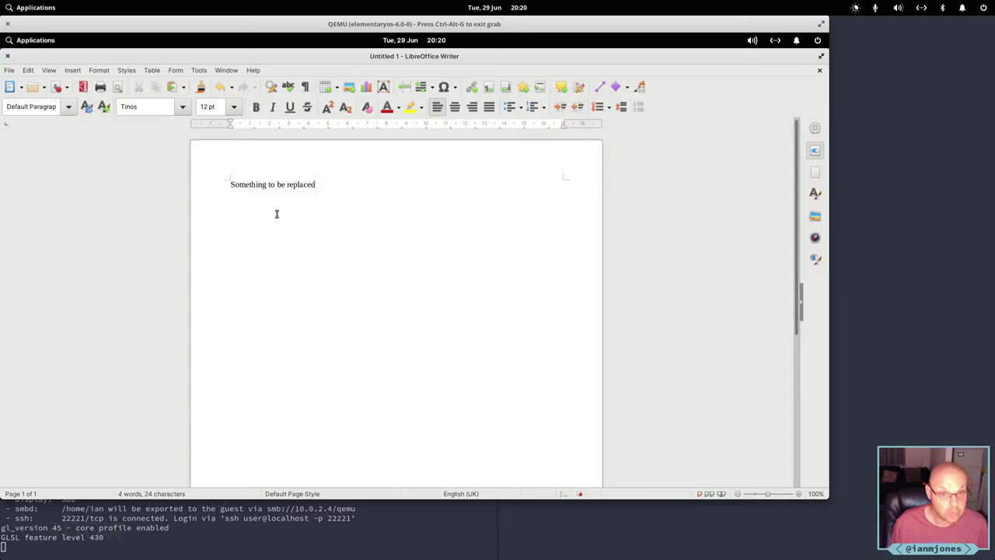
pyautogui.hotkey('ctrl', 'a')
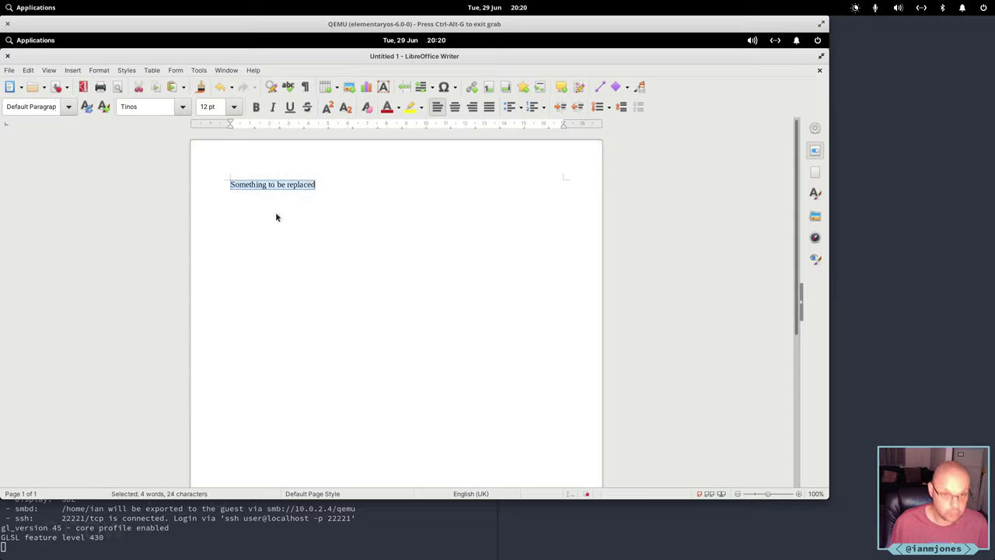
pyautogui.hotkey('ctrl', 'alt', 'v')
pyautogui.press('Return')
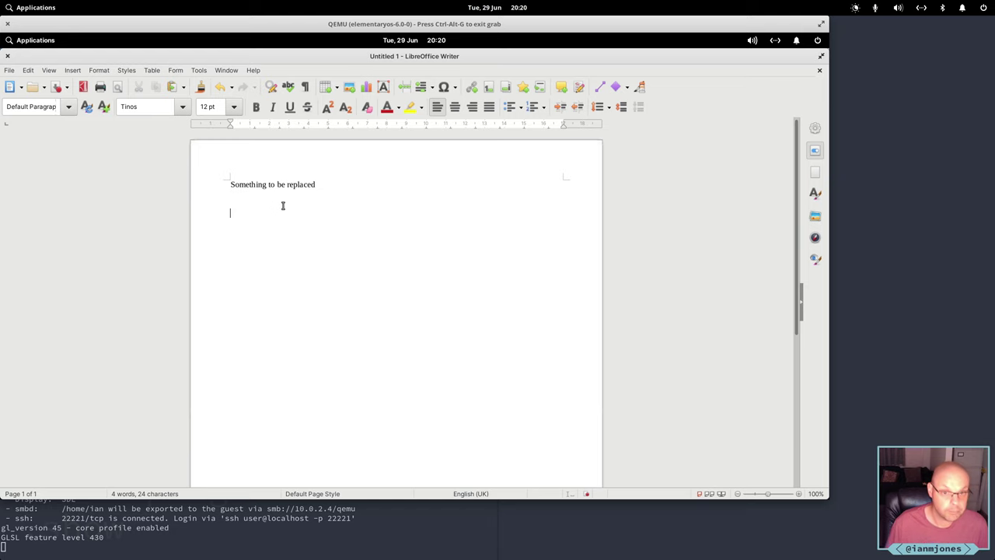
# Leave the virtual machine and launch Snippet Pixie on the host system
pyautogui.click(401, 535)
pyautogui.press('super')
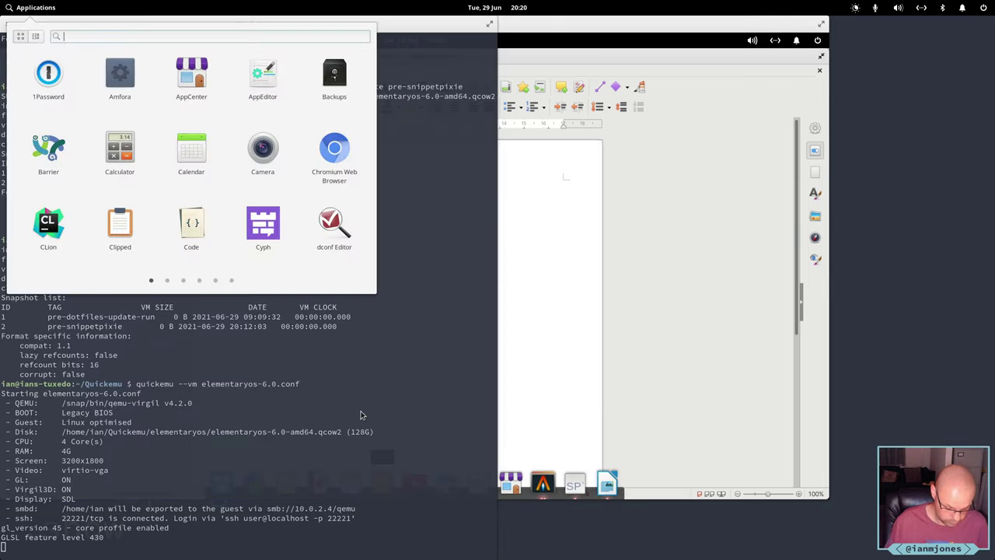
pyautogui.write('sni')
pyautogui.press('Return')
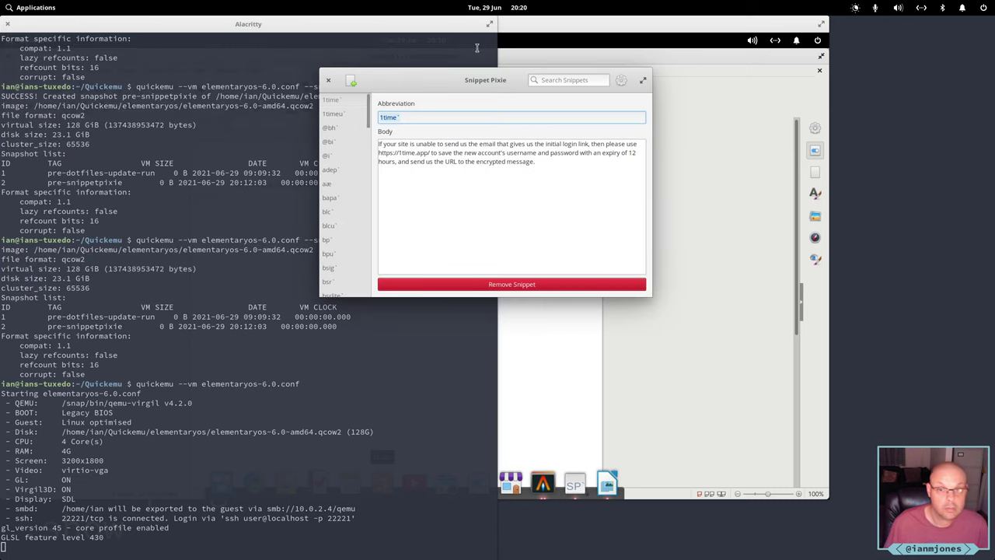
# Export the host's snippets to the home folder as snippets-2021-06-29.json and dismiss the confirmation
pyautogui.click(621, 81)
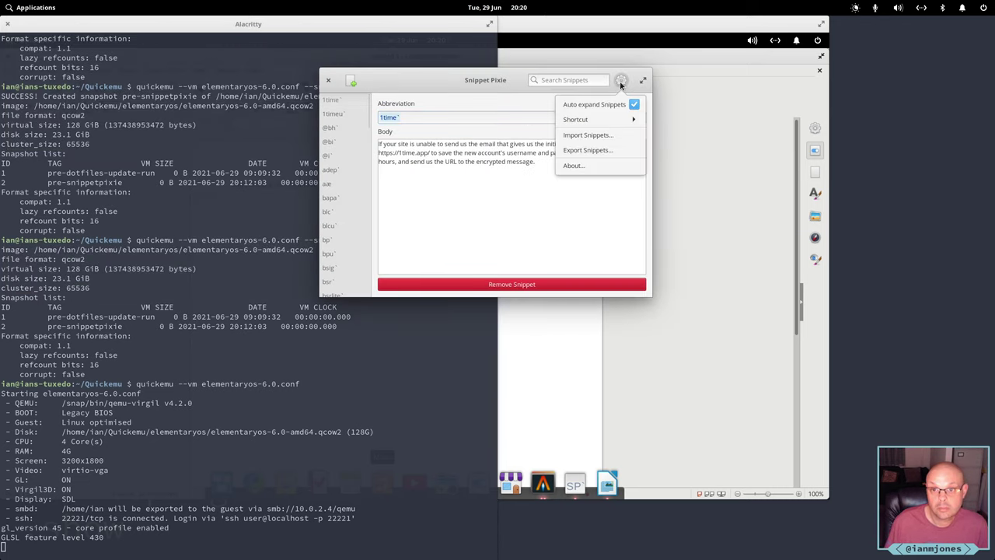
pyautogui.click(588, 150)
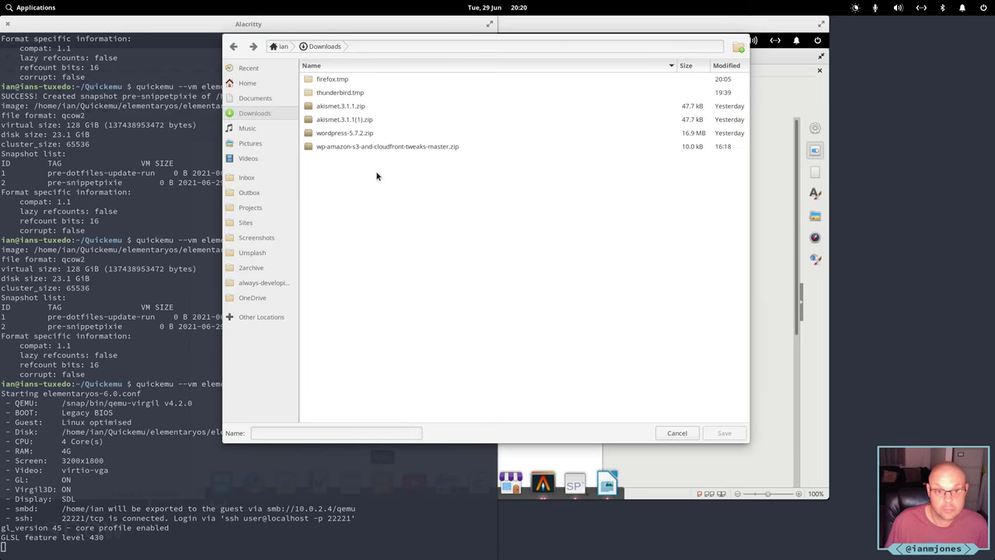
pyautogui.click(246, 84)
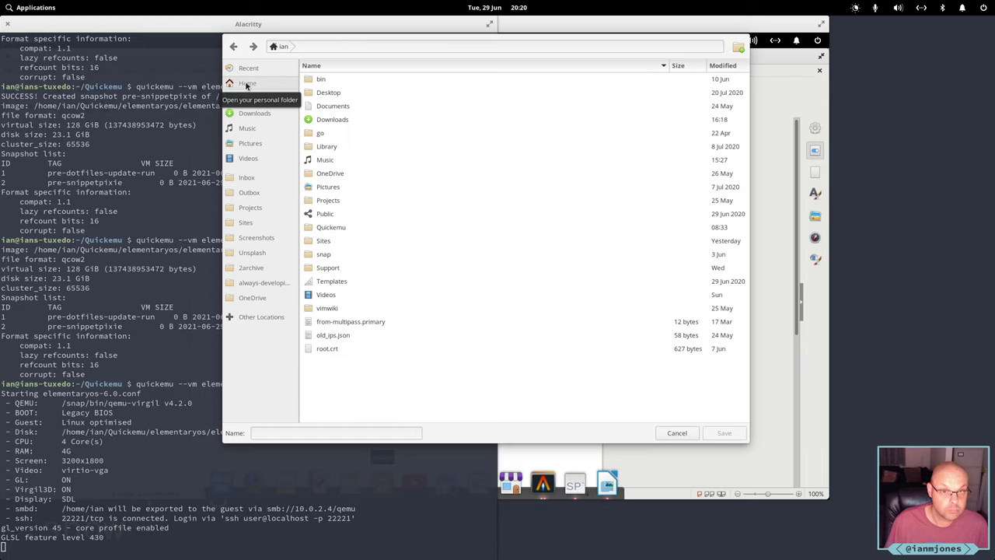
pyautogui.click(337, 432)
pyautogui.write('s')
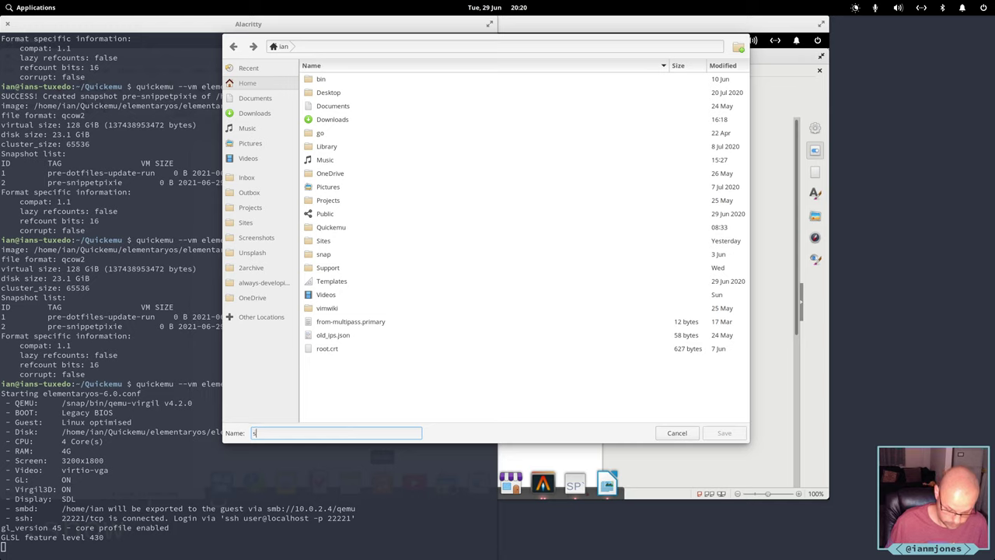
pyautogui.write('nippets')
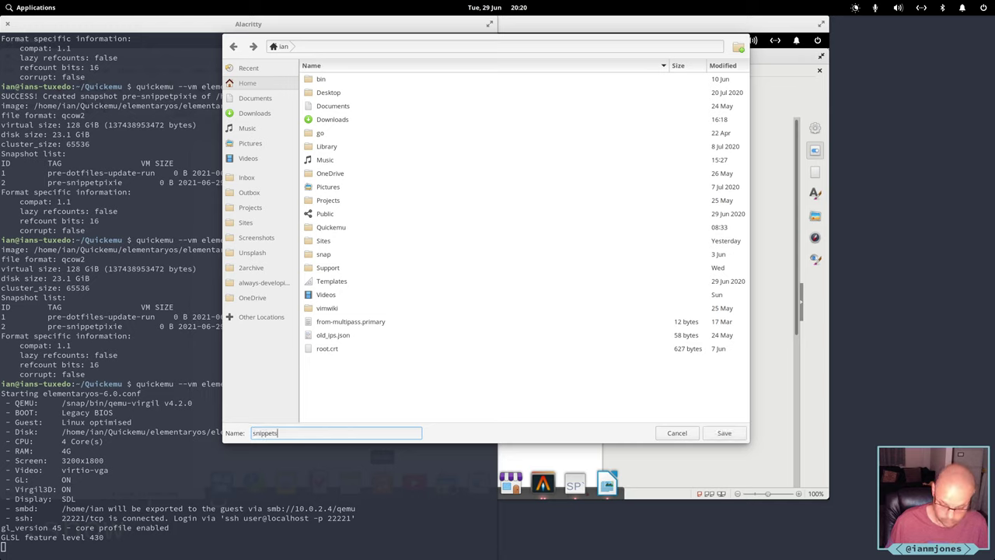
pyautogui.write('-2021')
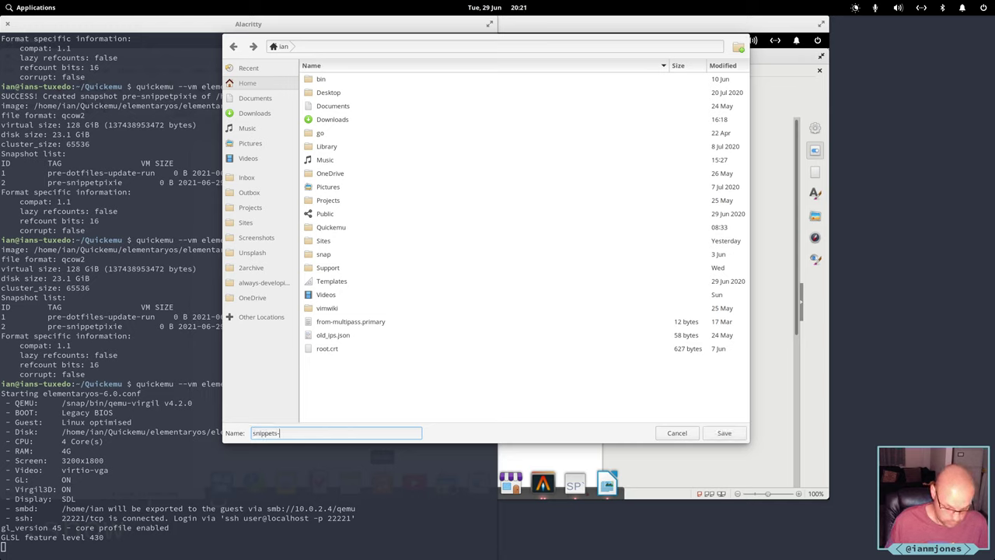
pyautogui.write('-')
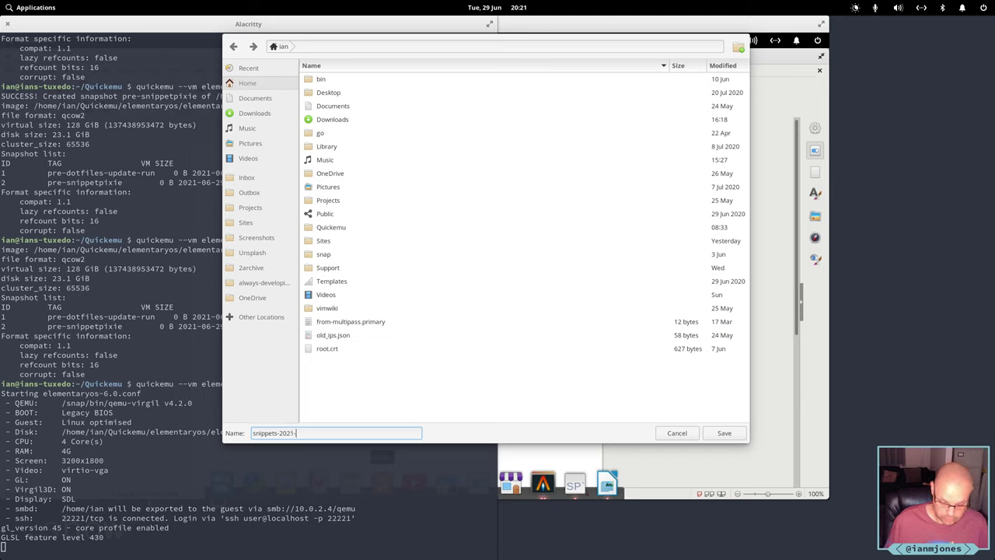
pyautogui.write('06')
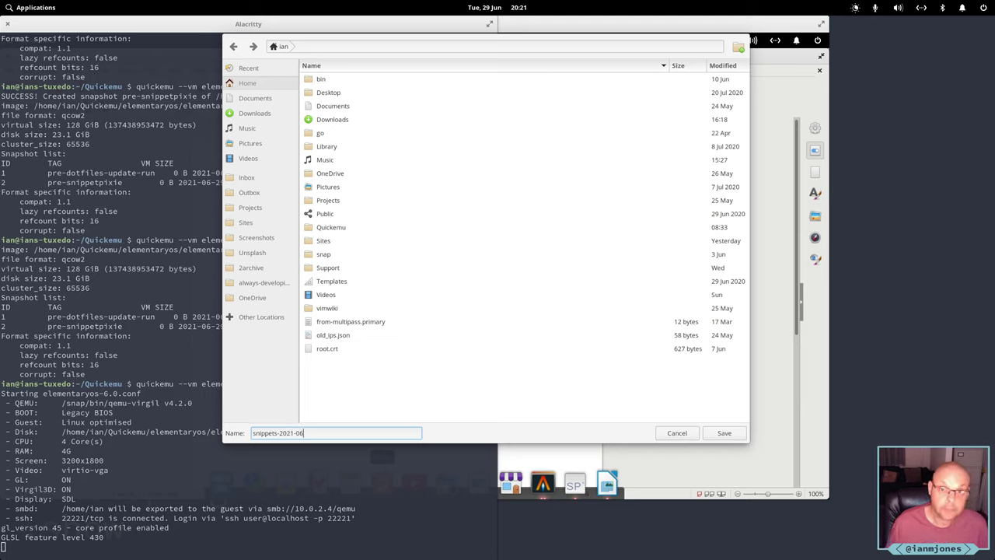
pyautogui.write('-')
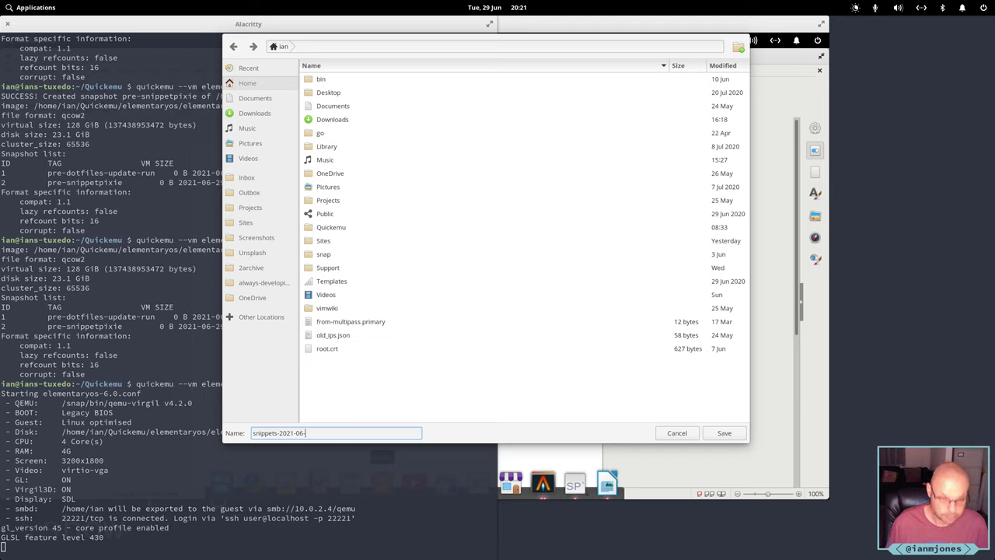
pyautogui.write('29.j')
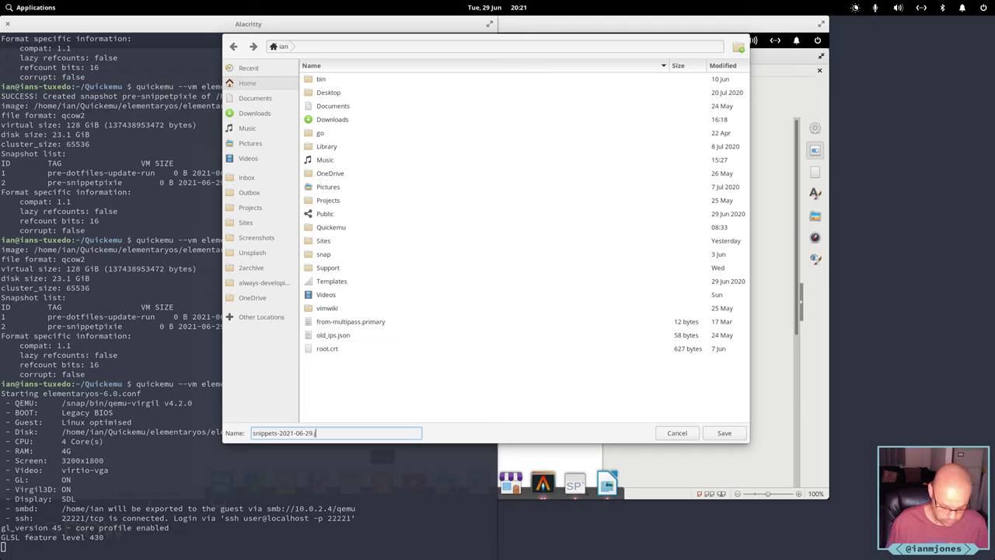
pyautogui.write('son')
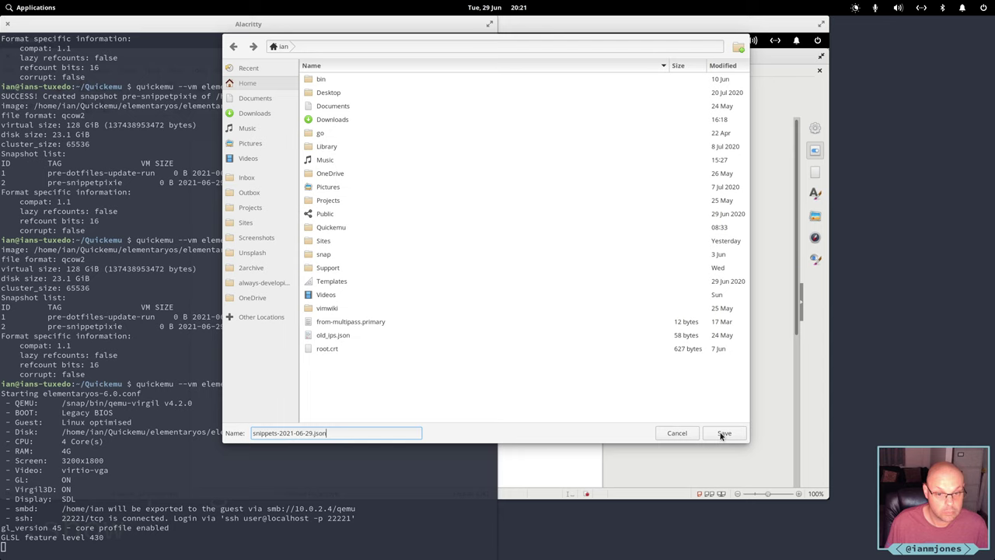
pyautogui.click(722, 434)
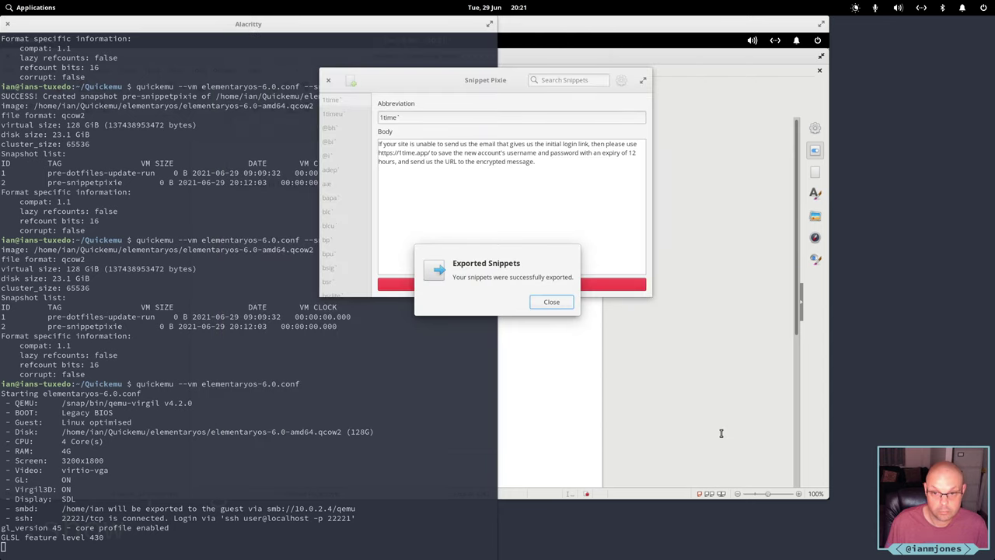
pyautogui.click(550, 303)
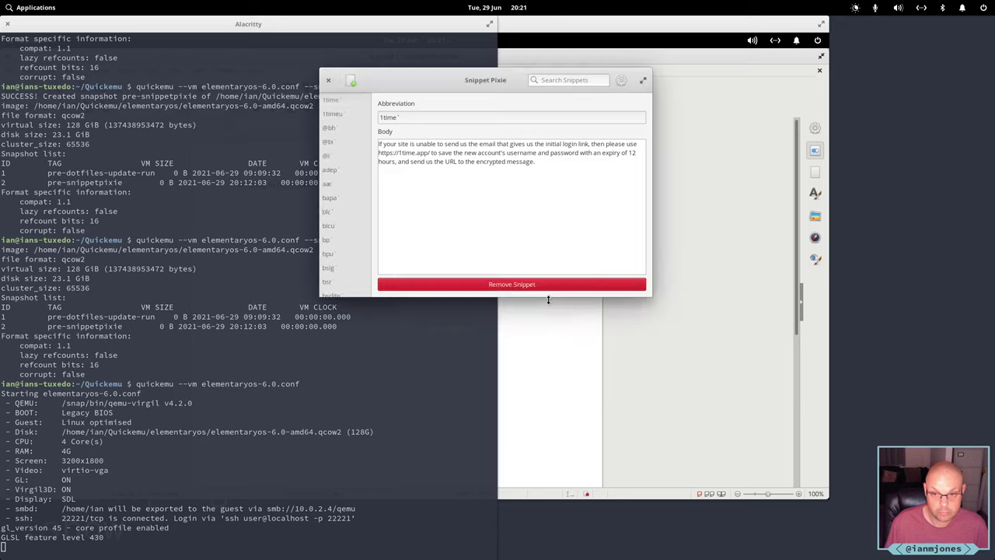
# Close Snippet Pixie on the host and return to the virtual machine's workspace holding the Alacritty terminal
pyautogui.click(329, 80)
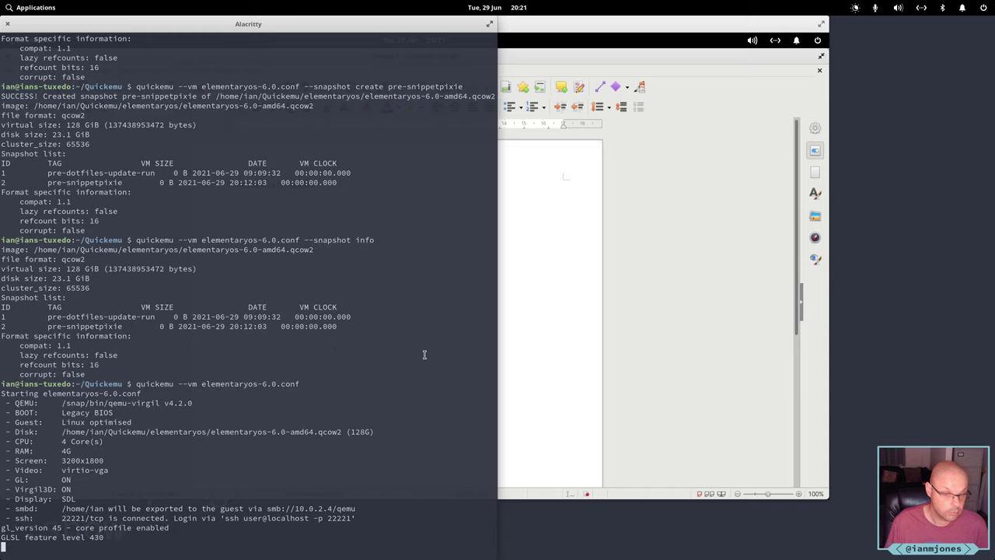
pyautogui.click(660, 293)
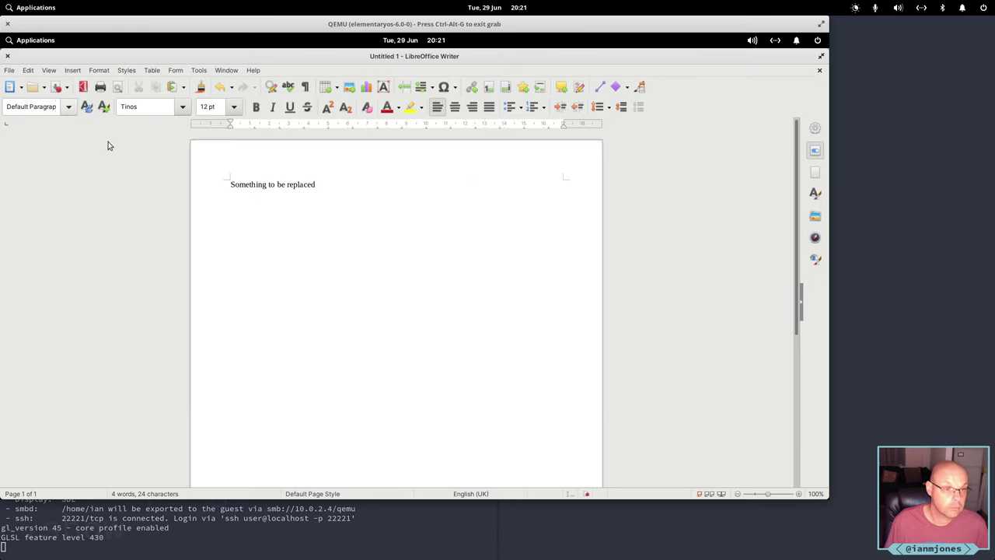
pyautogui.press('super+Left')
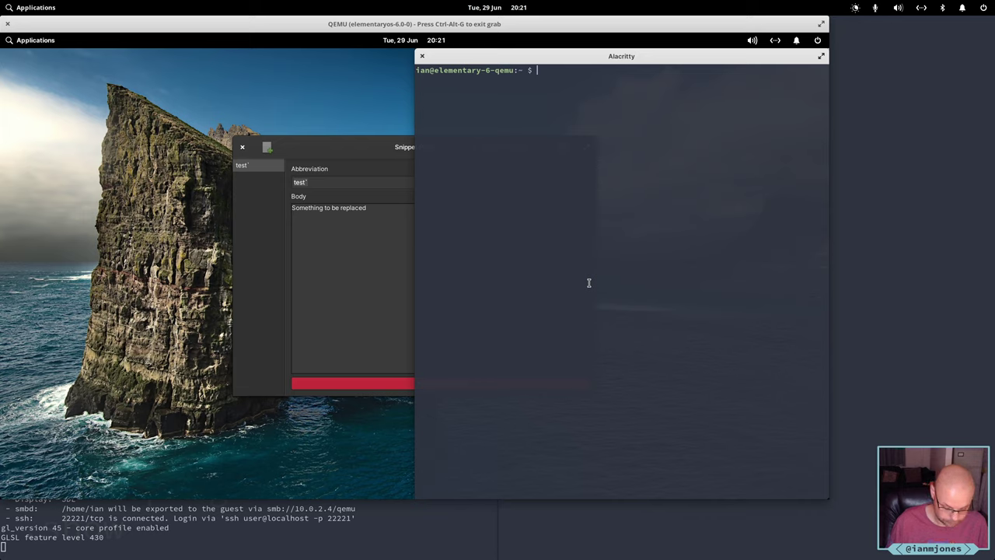
# Open an SFTP session to the host at 192.168.1.113, dropping the -i option from the first attempt
pyautogui.write('ftp -i ian@192.168.1.113')
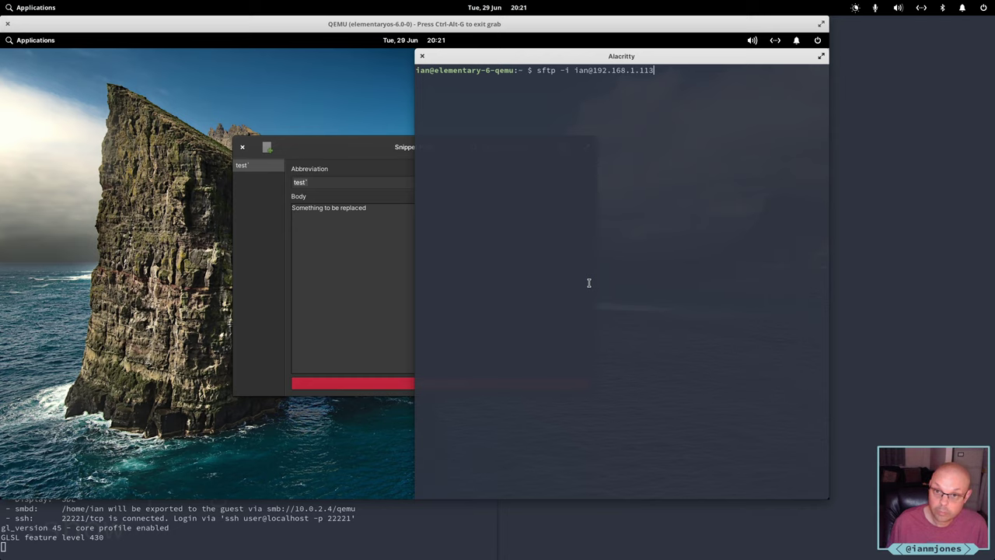
pyautogui.press('Return')
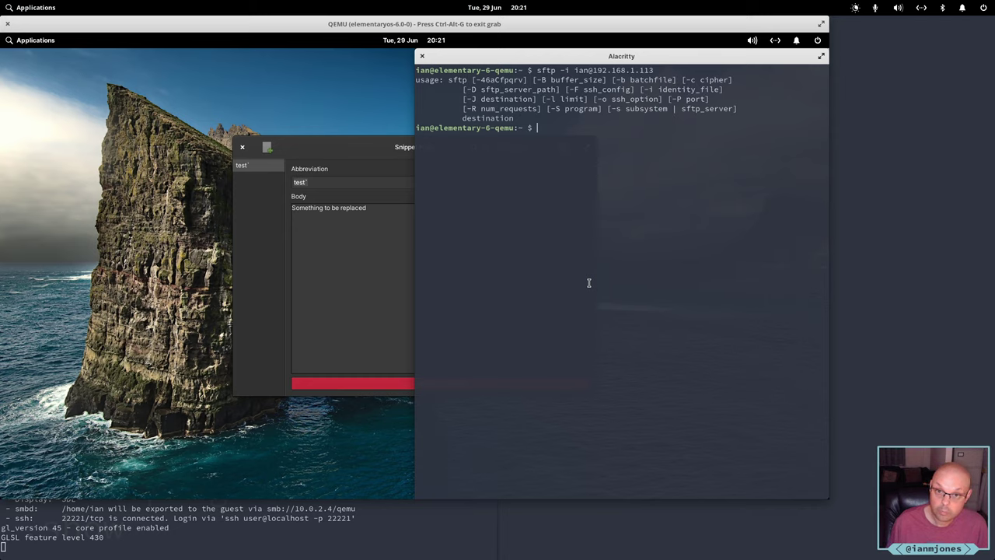
pyautogui.press('Up')
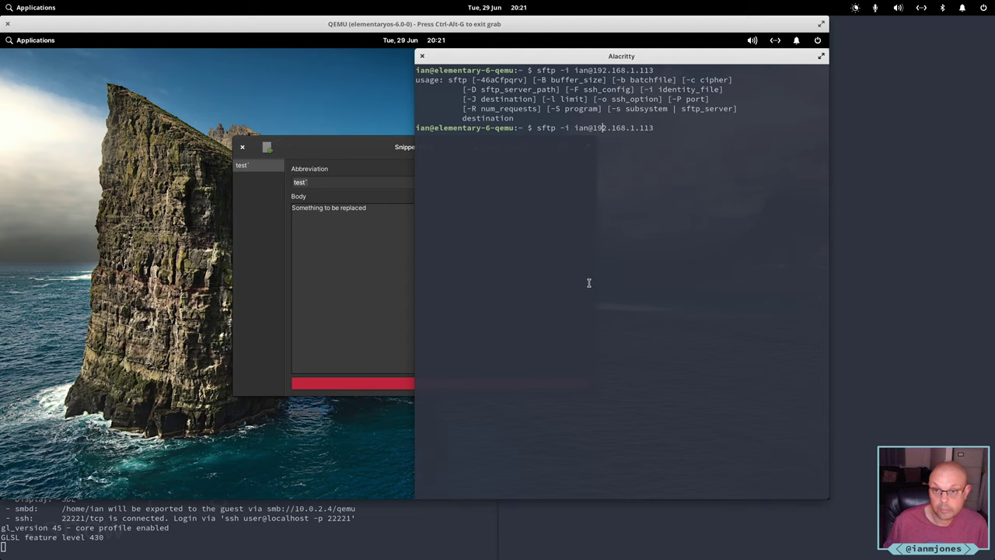
pyautogui.press('BackSpace')
pyautogui.press('BackSpace')
pyautogui.press('BackSpace')
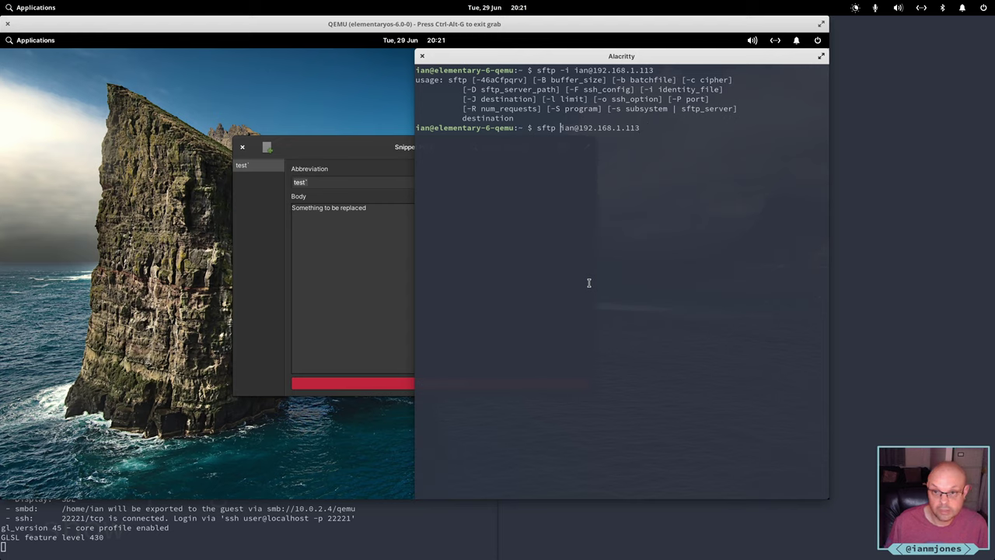
pyautogui.press('Return')
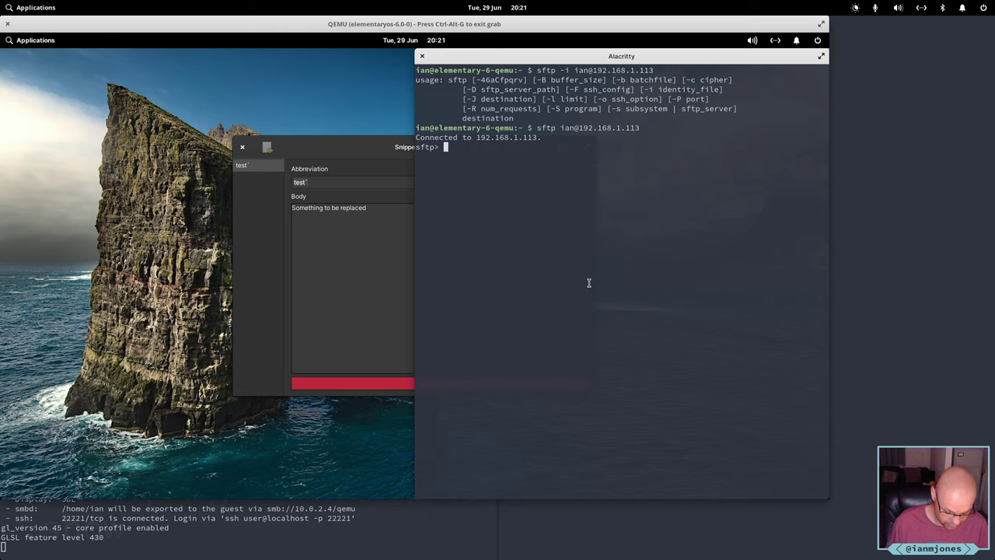
# List the host's home folder in long format and download snippets-2021-06-29.json from it
pyautogui.write('ls -l')
pyautogui.press('Return')
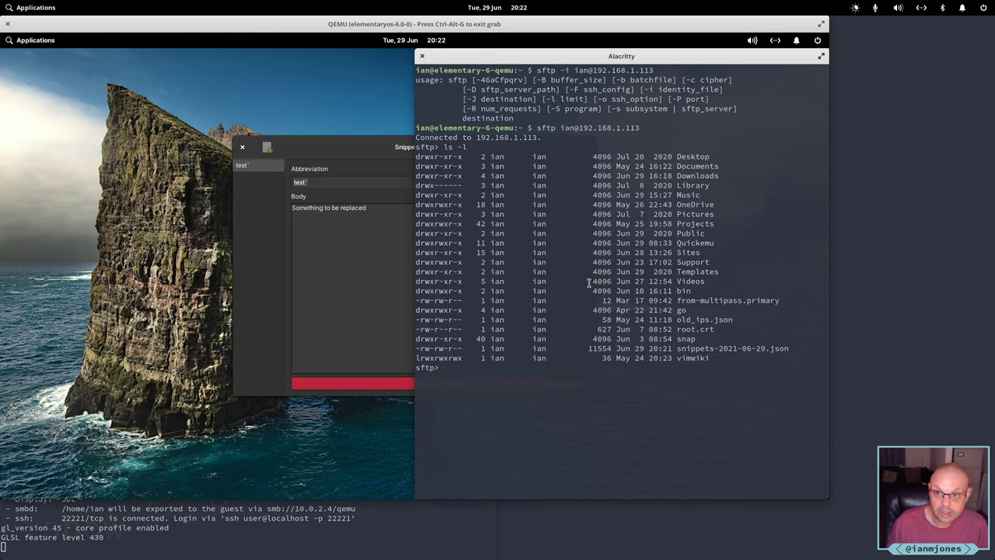
pyautogui.write('get snip')
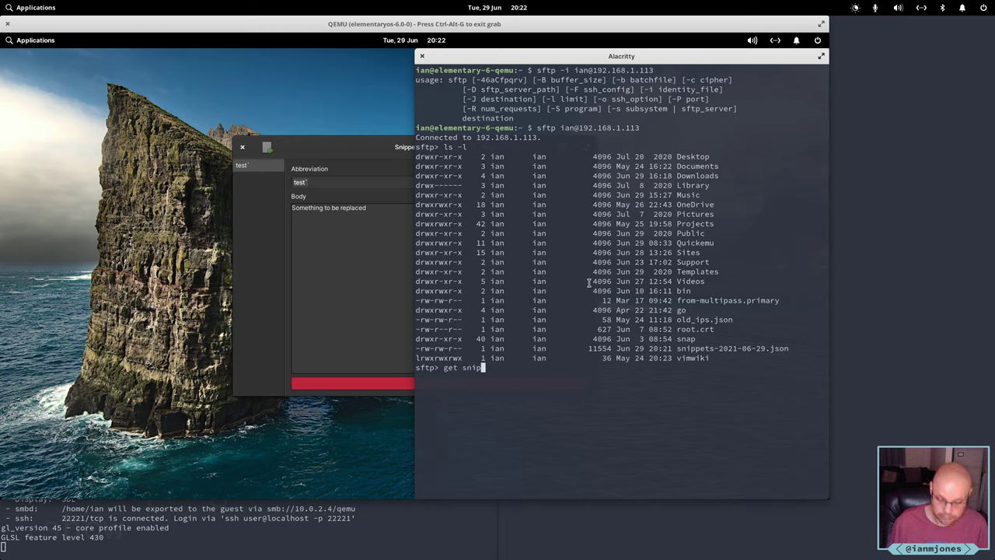
pyautogui.press('Tab')
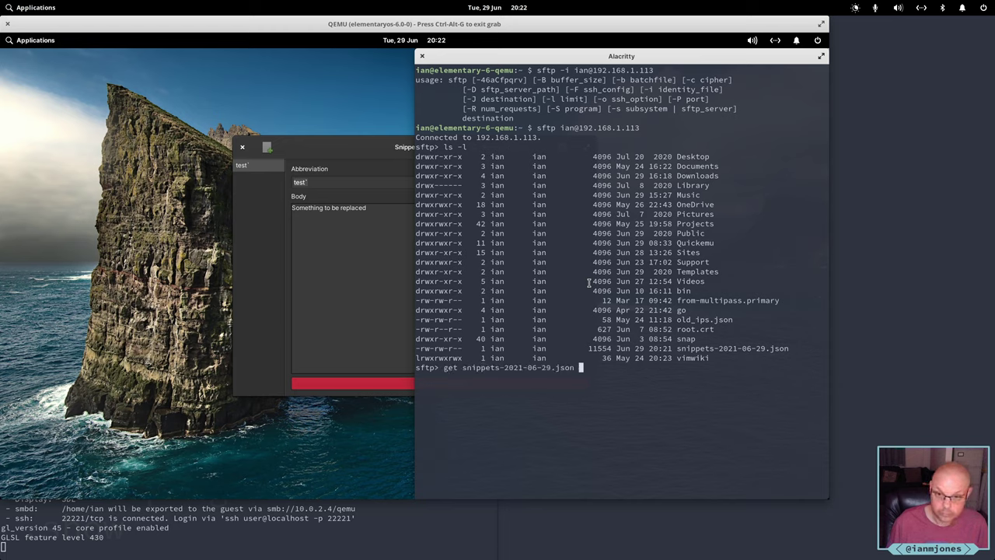
pyautogui.press('Return')
# End the SFTP session with bye and clear the terminal
pyautogui.write('bye')
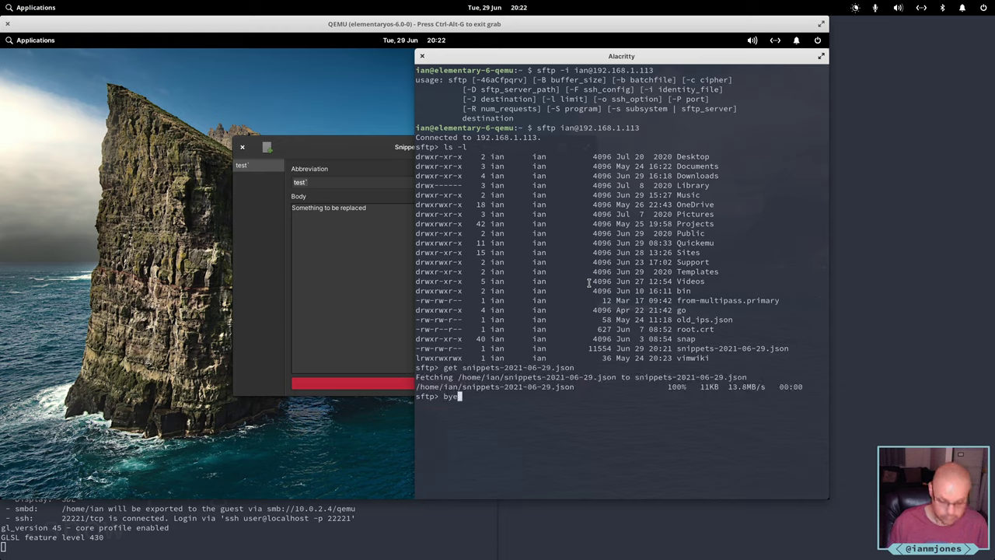
pyautogui.press('Return')
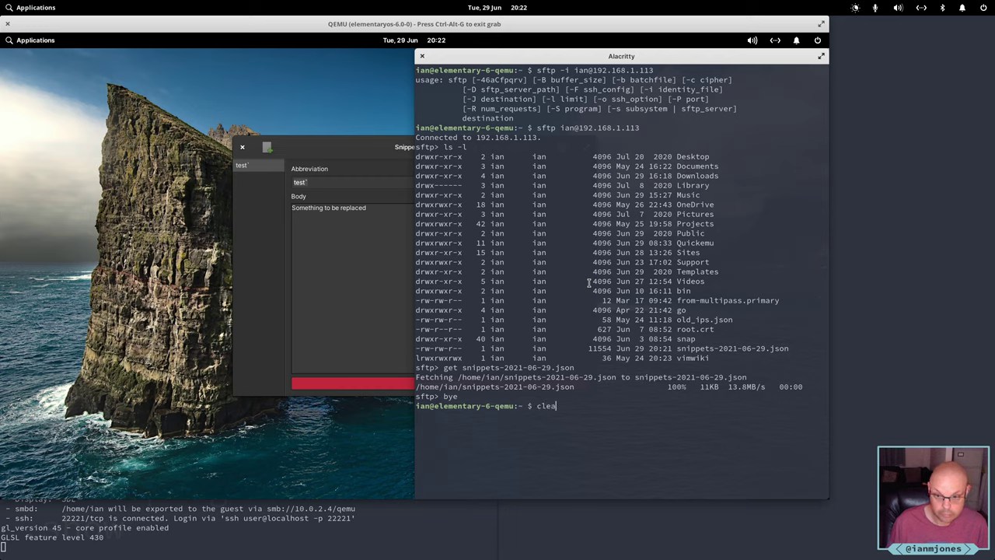
pyautogui.write('clear')
pyautogui.press('Return')
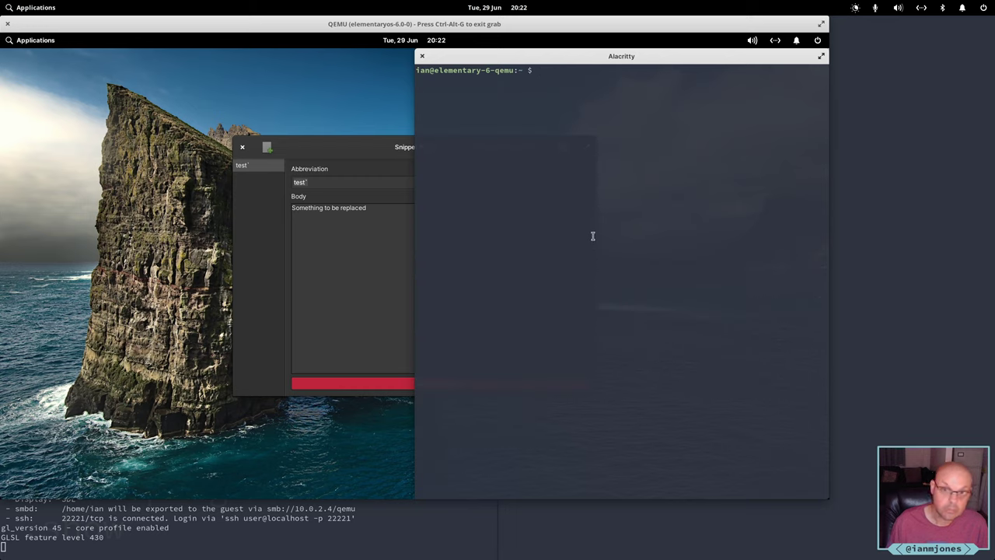
# Remove the test` snippet from the virtual machine's Snippet Pixie and import snippets-2021-06-29.json from the home folder, dismissing the confirmation
pyautogui.click(341, 150)
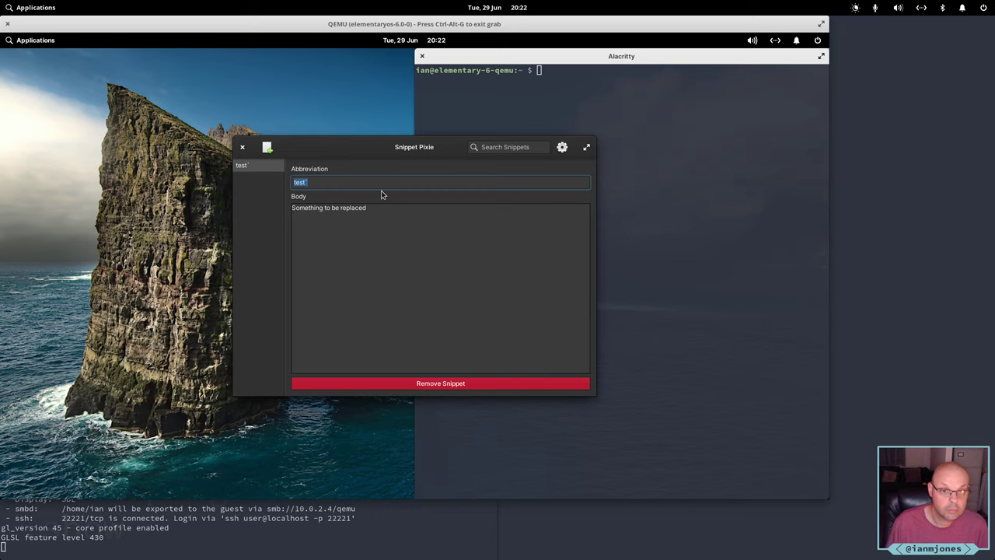
pyautogui.click(428, 384)
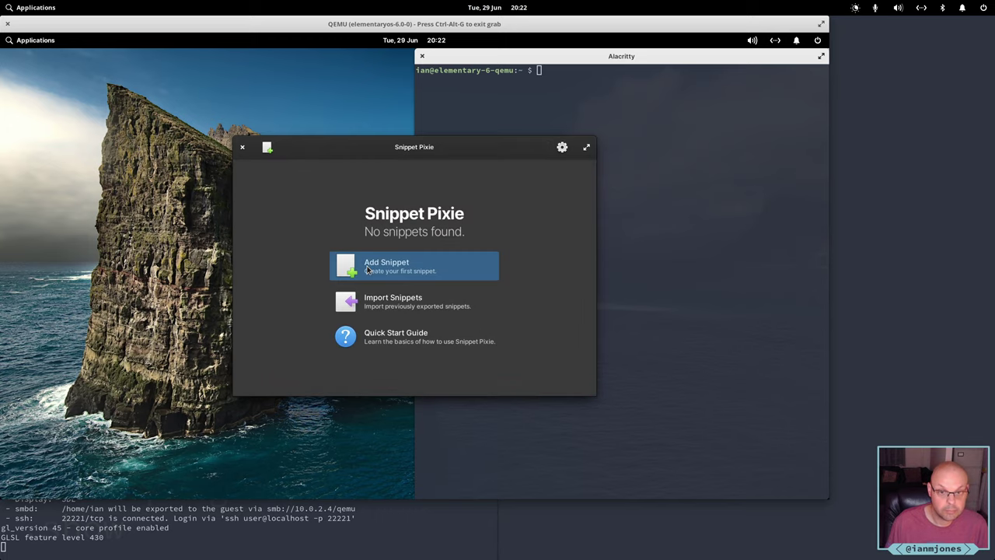
pyautogui.click(350, 303)
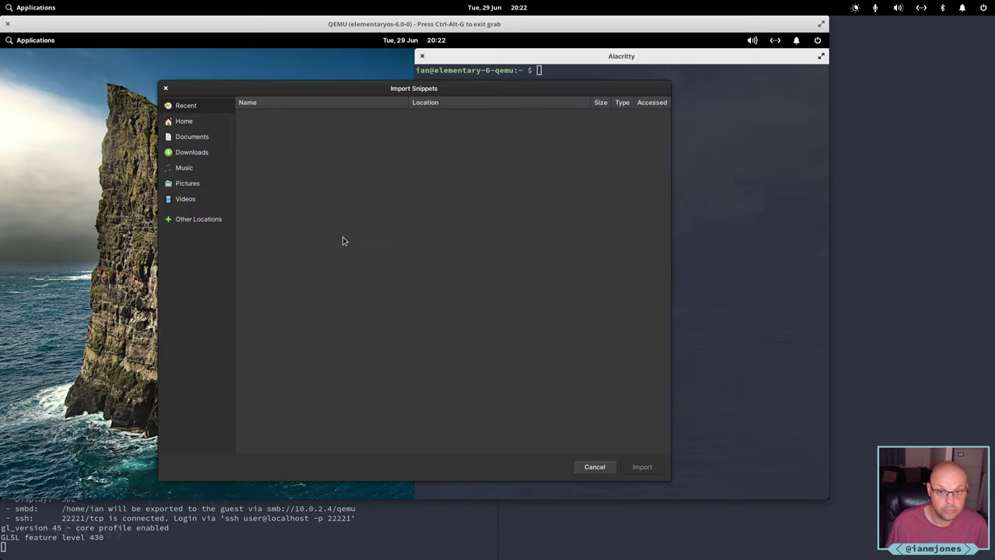
pyautogui.click(184, 122)
pyautogui.click(256, 267)
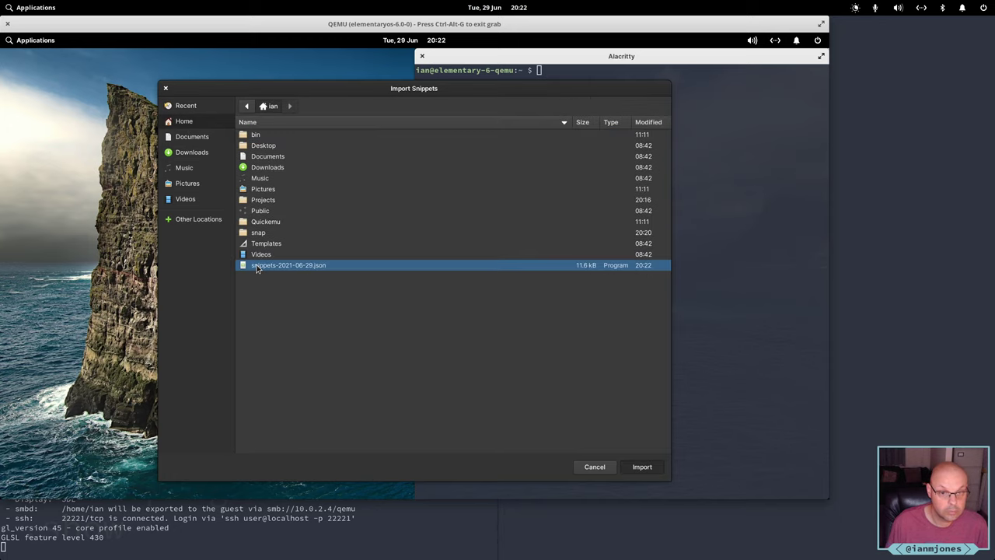
pyautogui.doubleClick(256, 266)
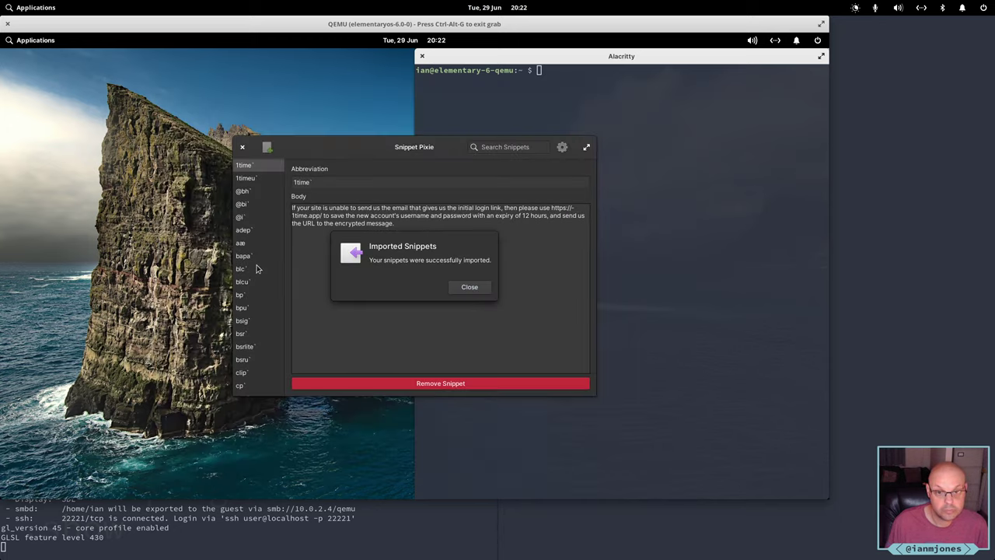
pyautogui.click(470, 287)
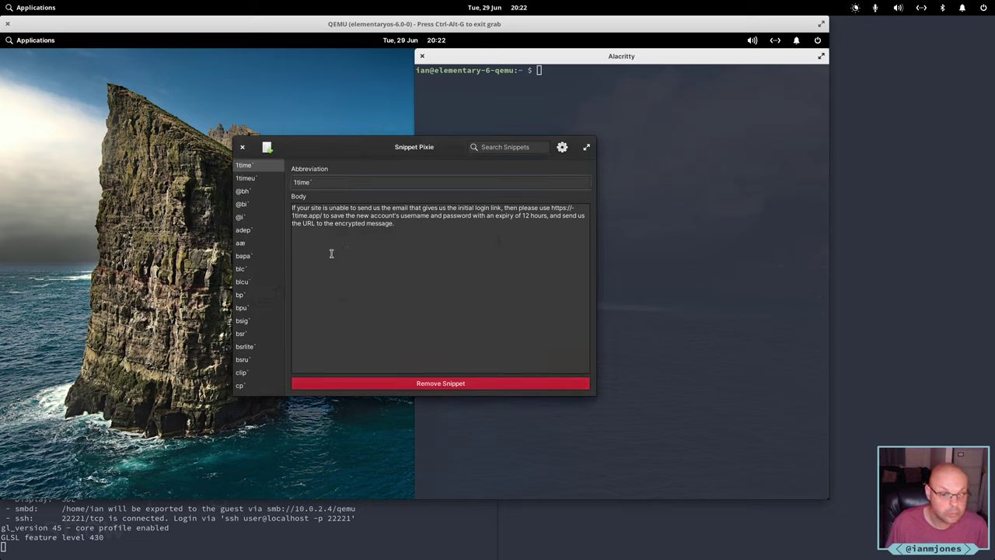
# Look over the imported snippet list and close the Snippet Pixie window
pyautogui.moveTo(281, 185); pyautogui.dragTo(265, 159)
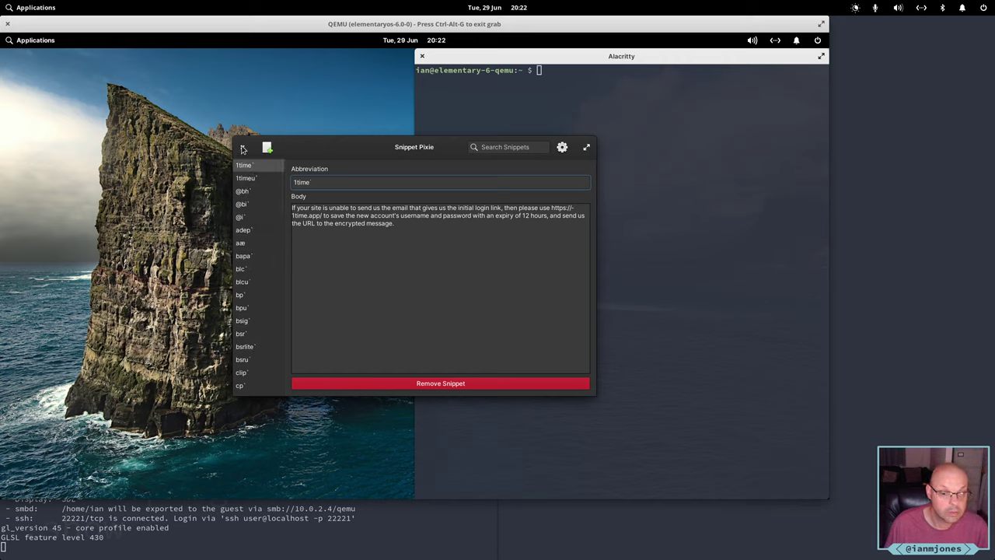
pyautogui.click(243, 147)
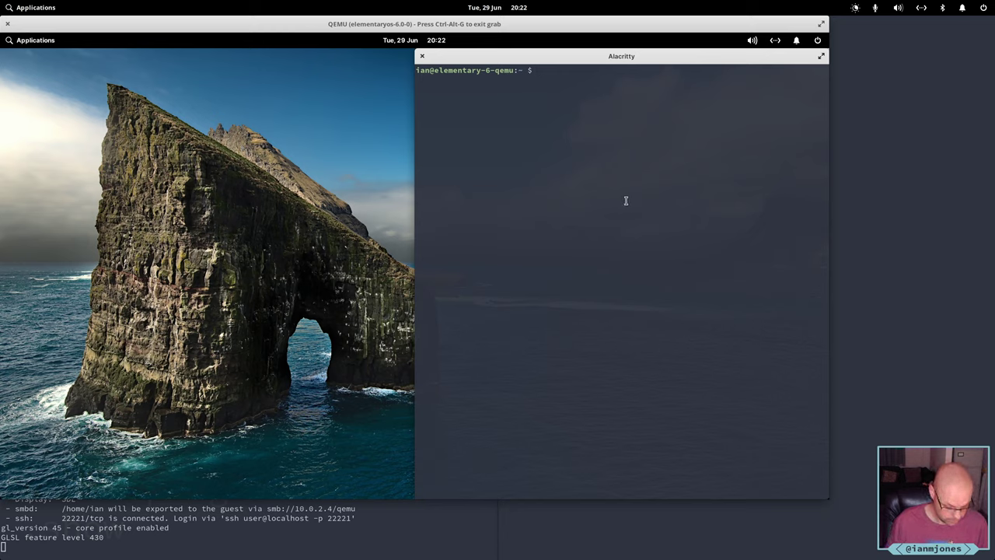
# Search the snippets for "sp" and insert the sp` snippet, Snippet Pixie, at the virtual machine's terminal prompt
pyautogui.hotkey('ctrl', '`')
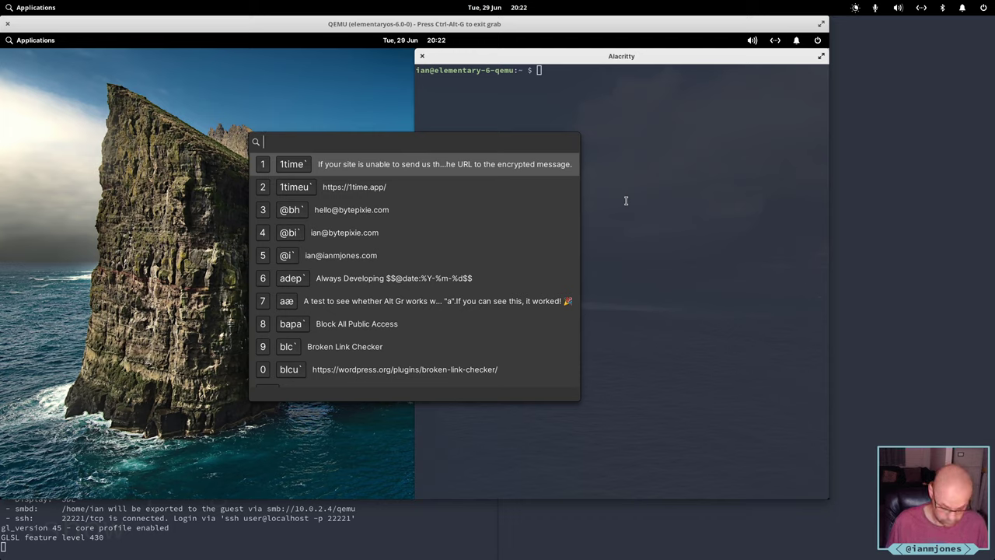
pyautogui.write('sp')
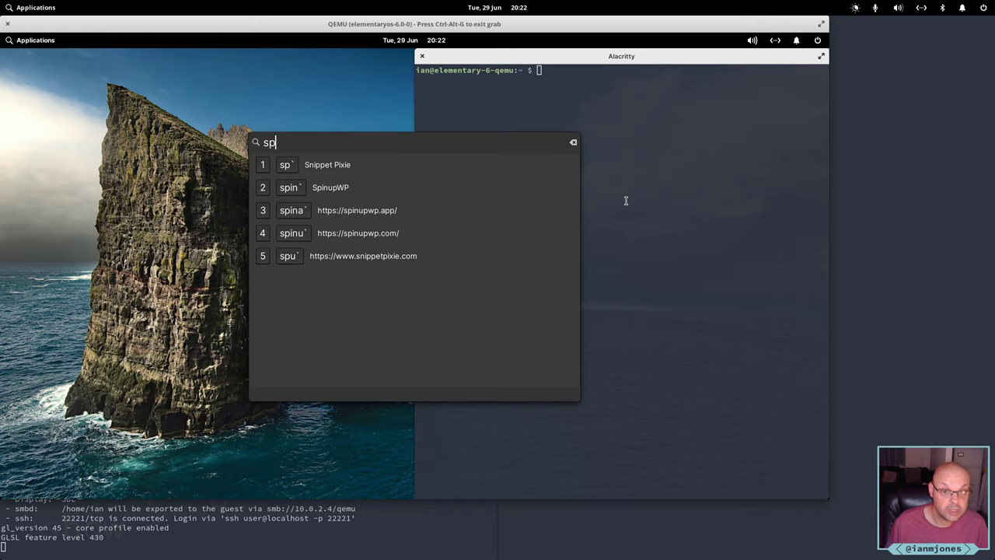
pyautogui.press('Down')
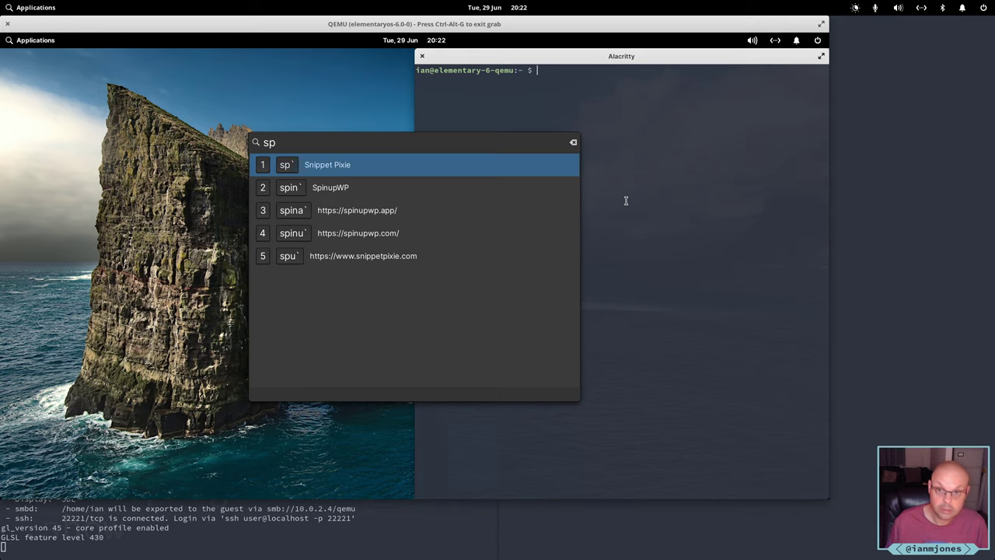
pyautogui.press('Return')
# Switch to the LibreOffice Writer document, clear its text, insert the sp` snippet from snippet search and expand the spu` abbreviation below it
pyautogui.hotkey('alt', 'Tab')
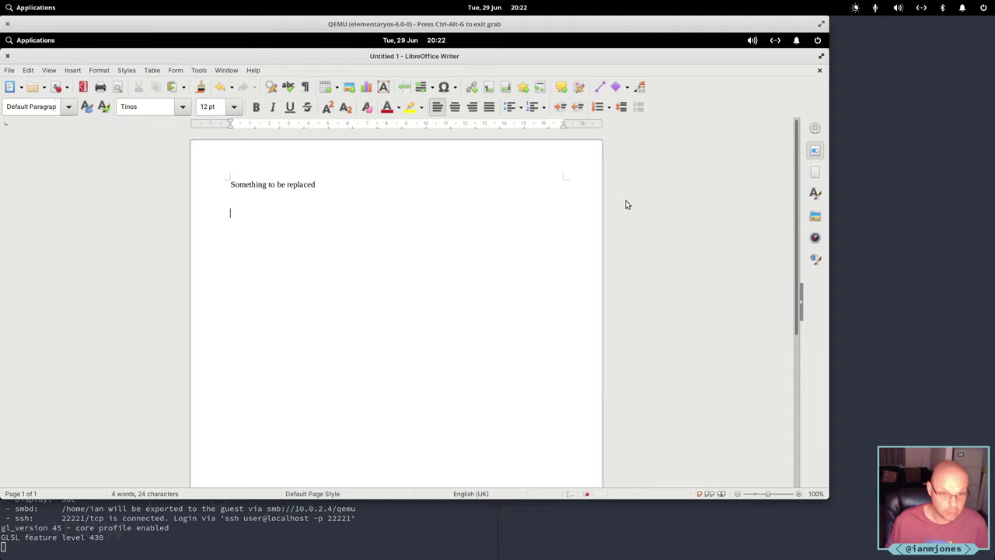
pyautogui.hotkey('ctrl', 'a')
pyautogui.press('Delete')
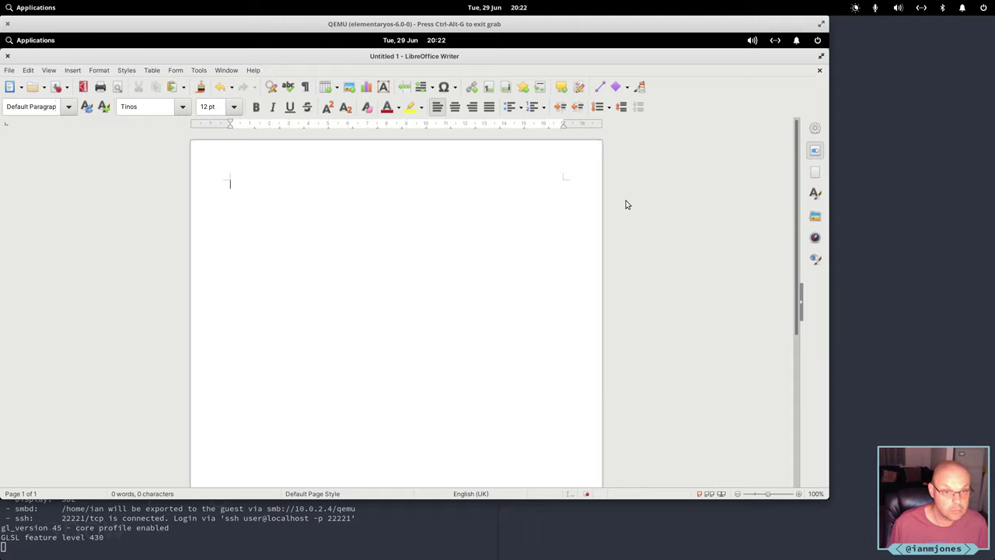
pyautogui.hotkey('ctrl', '`')
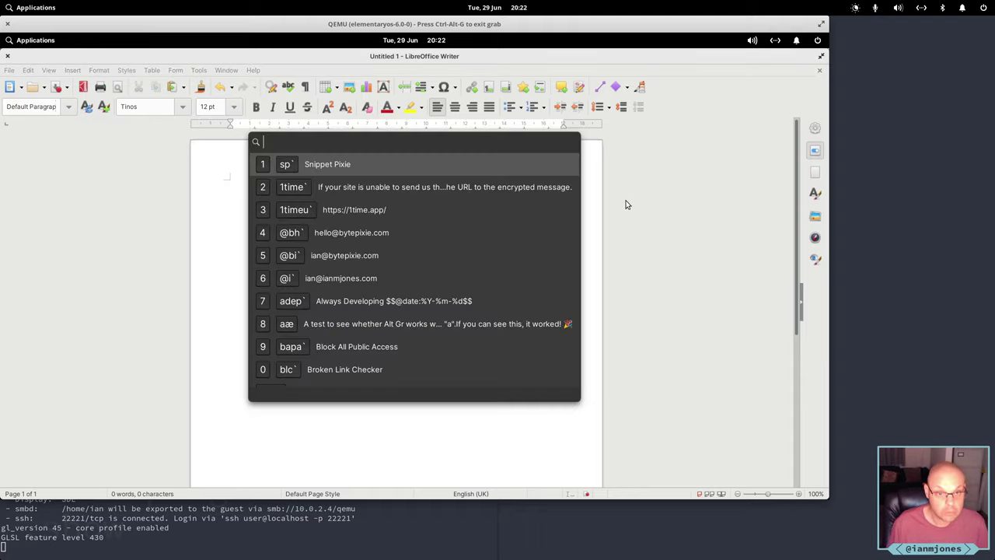
pyautogui.press('Return')
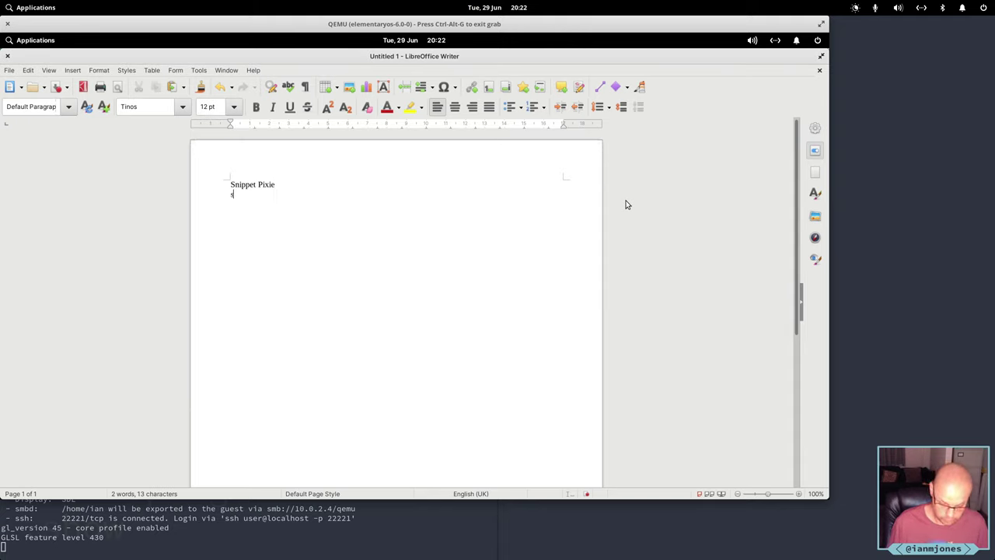
pyautogui.write('pu')
pyautogui.press('Return')
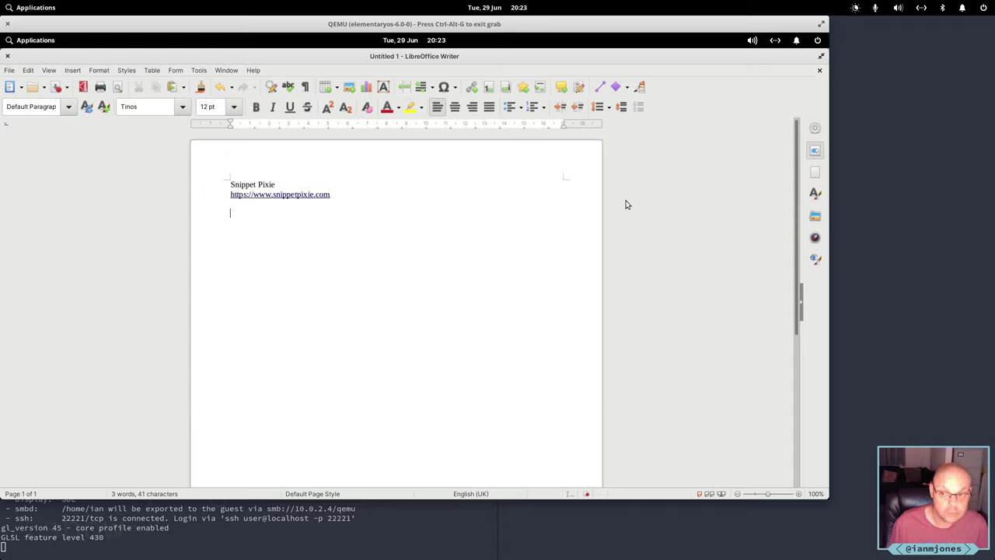
# Clear all text from the Writer document and close it without saving
pyautogui.hotkey('ctrl', 'a')
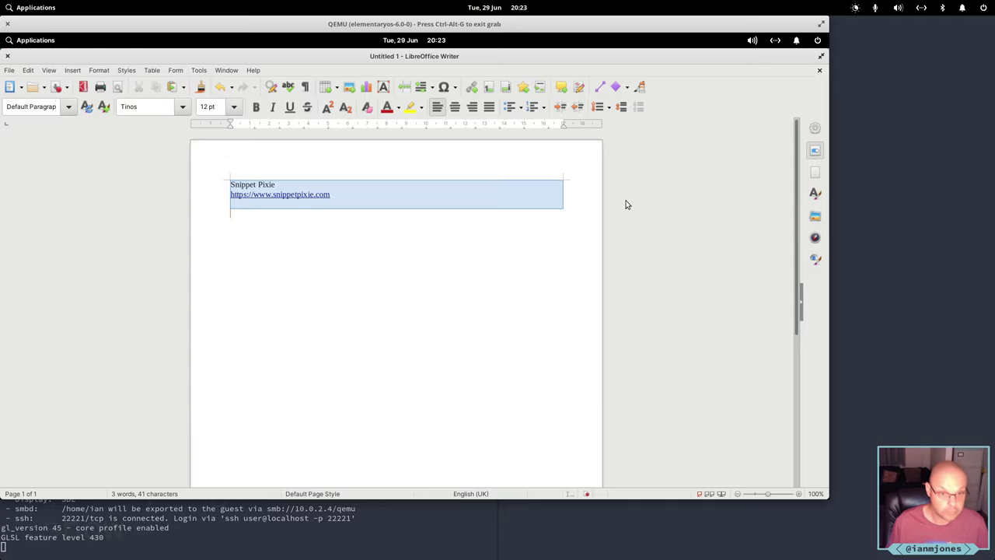
pyautogui.press('BackSpace')
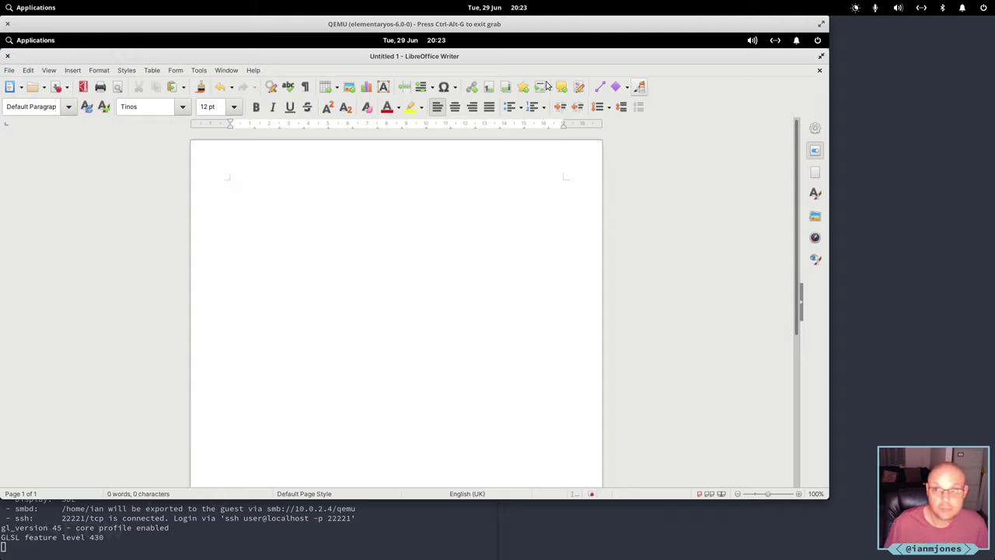
pyautogui.click(8, 57)
pyautogui.click(315, 317)
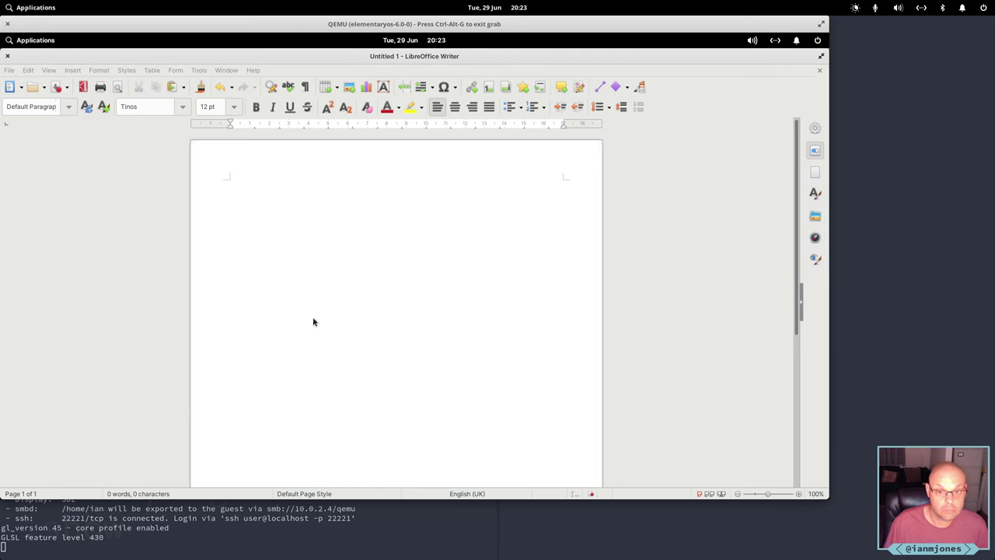
# Erase the inserted Snippet Pixie text from the terminal prompt and close the terminal window
pyautogui.press('BackSpace')
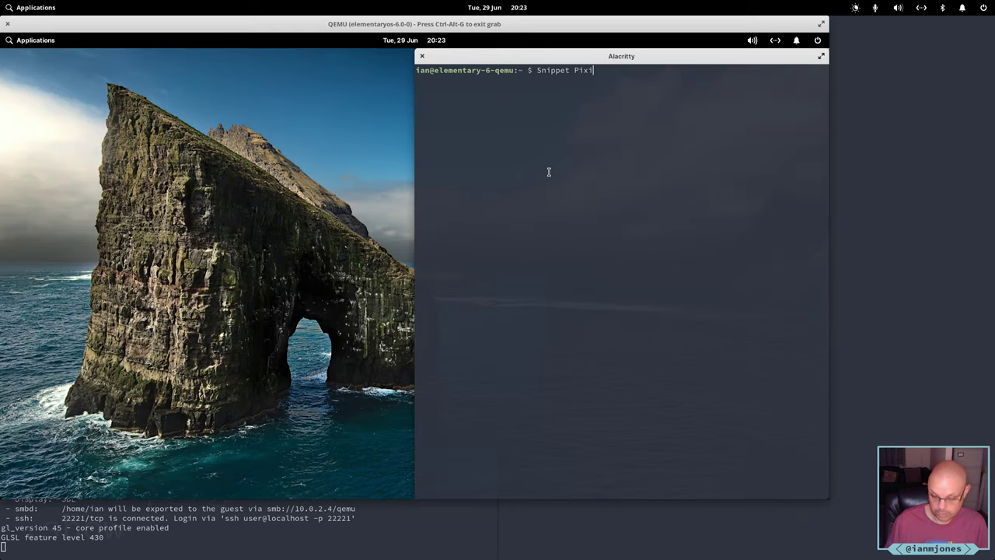
pyautogui.press('BackSpace')
pyautogui.press('BackSpace')
pyautogui.press('BackSpace')
pyautogui.press('BackSpace')
pyautogui.press('BackSpace')
pyautogui.press('BackSpace')
pyautogui.press('BackSpace')
pyautogui.press('BackSpace')
pyautogui.press('BackSpace')
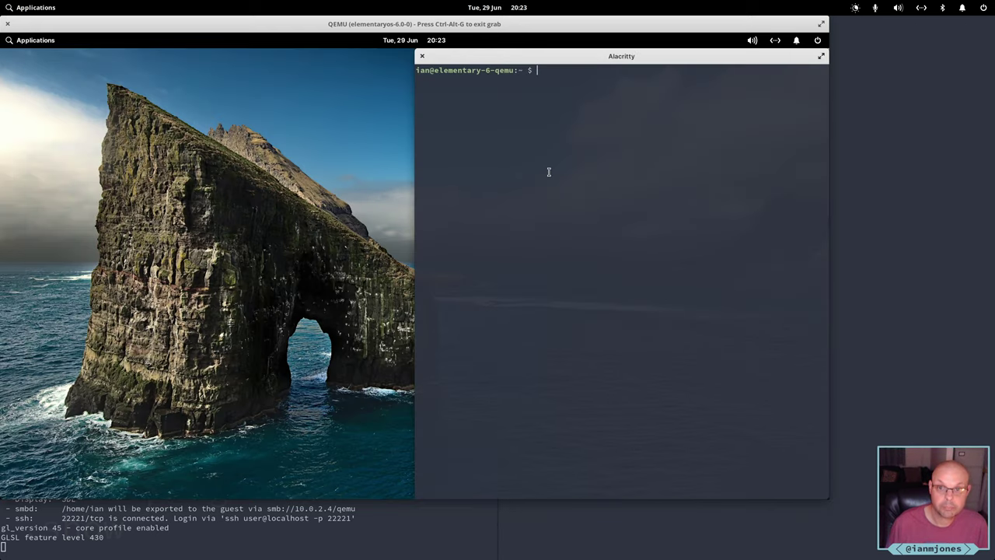
pyautogui.click(422, 57)
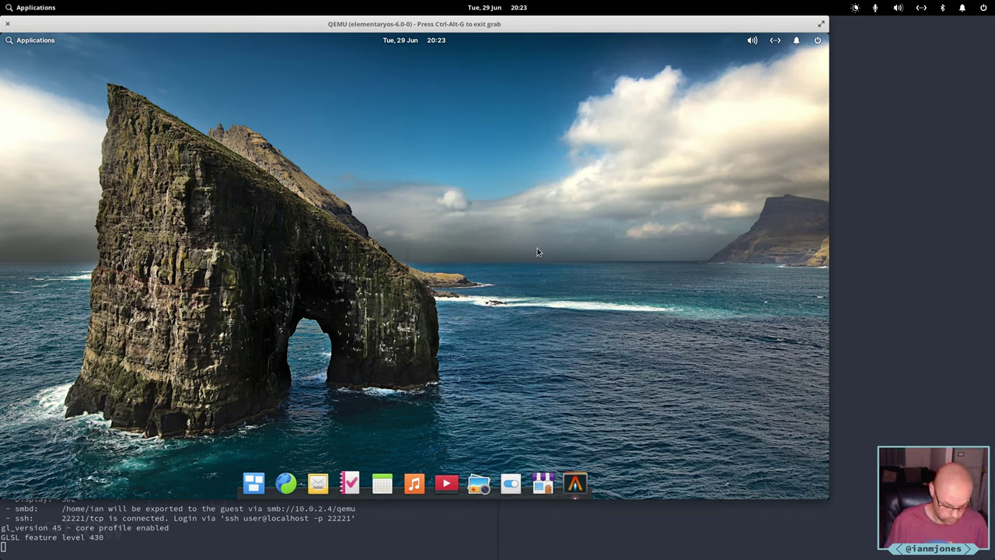
# Launch System Settings, move its window aside and open the Desktop appearance settings
pyautogui.press('super')
pyautogui.write('s')
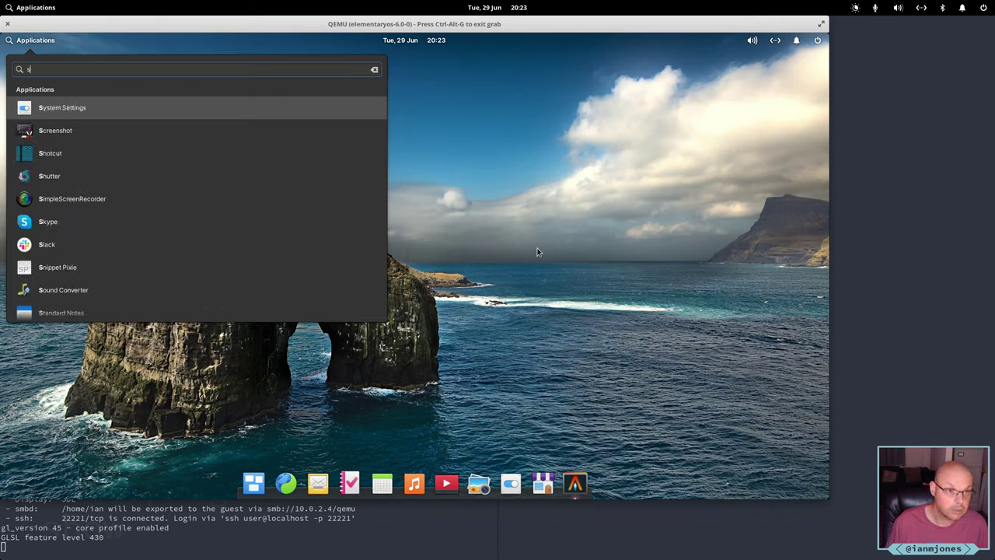
pyautogui.press('BackSpace')
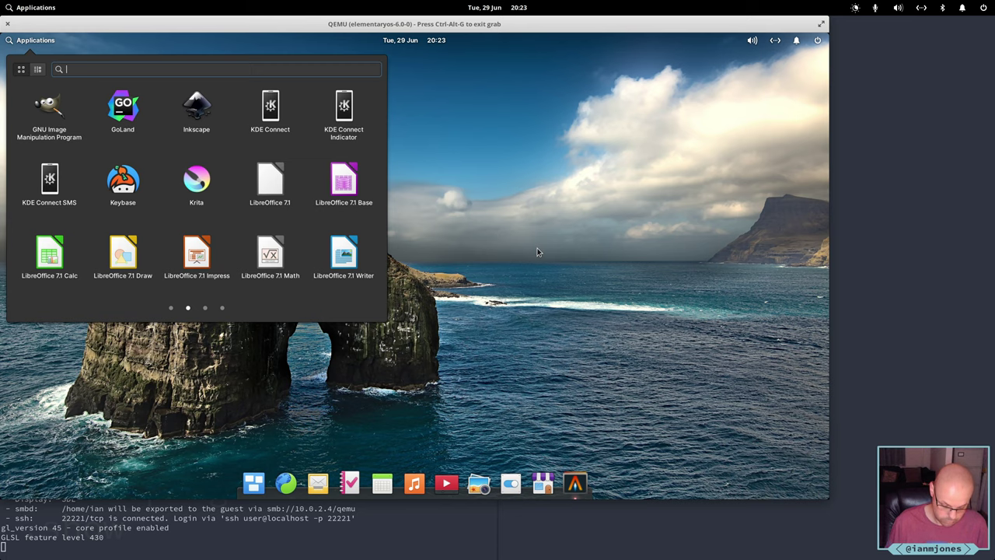
pyautogui.write('sys')
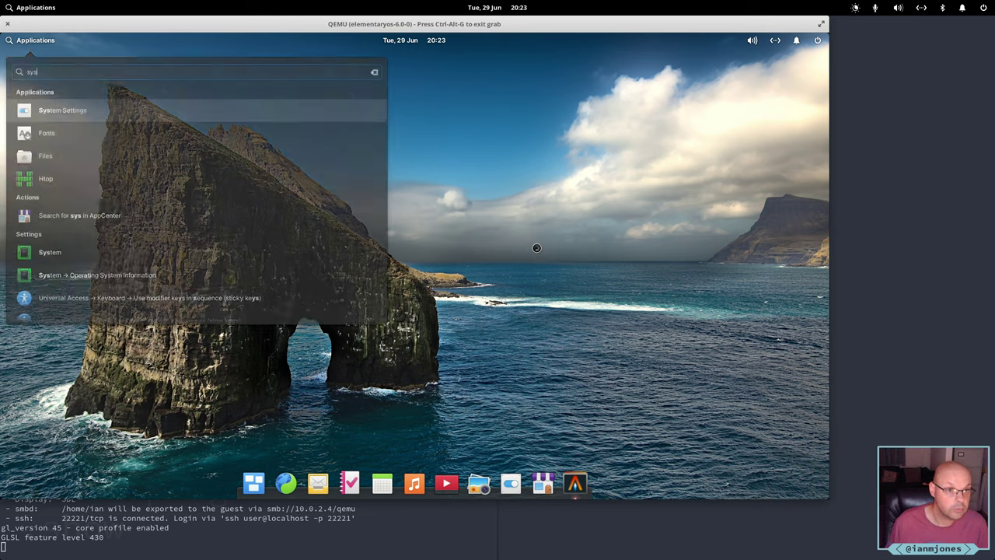
pyautogui.press('Return')
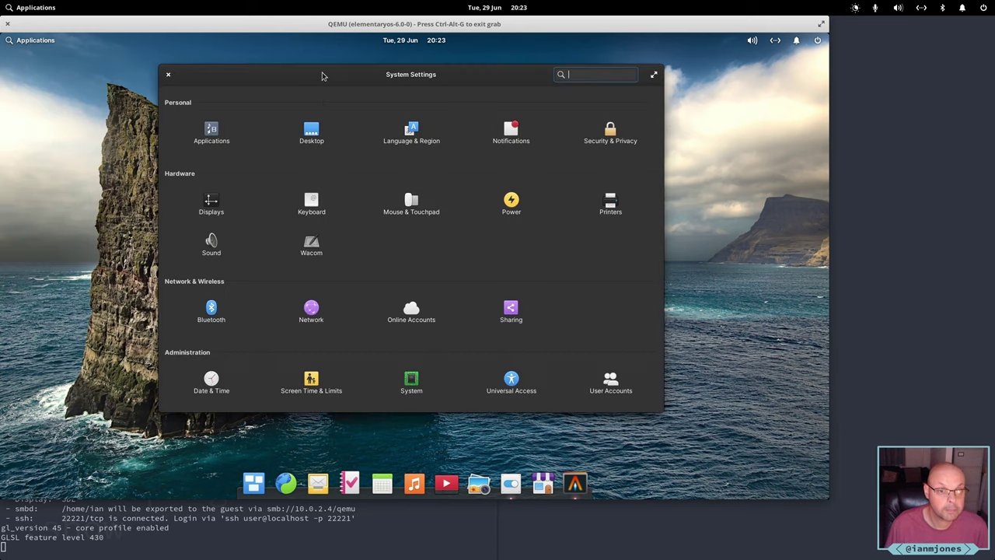
pyautogui.moveTo(323, 75); pyautogui.dragTo(183, 84)
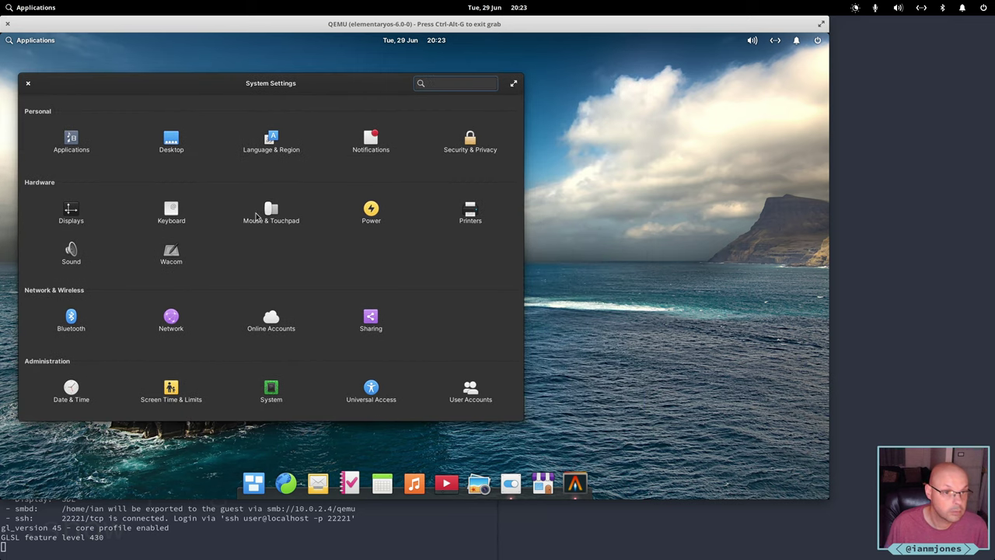
pyautogui.click(170, 142)
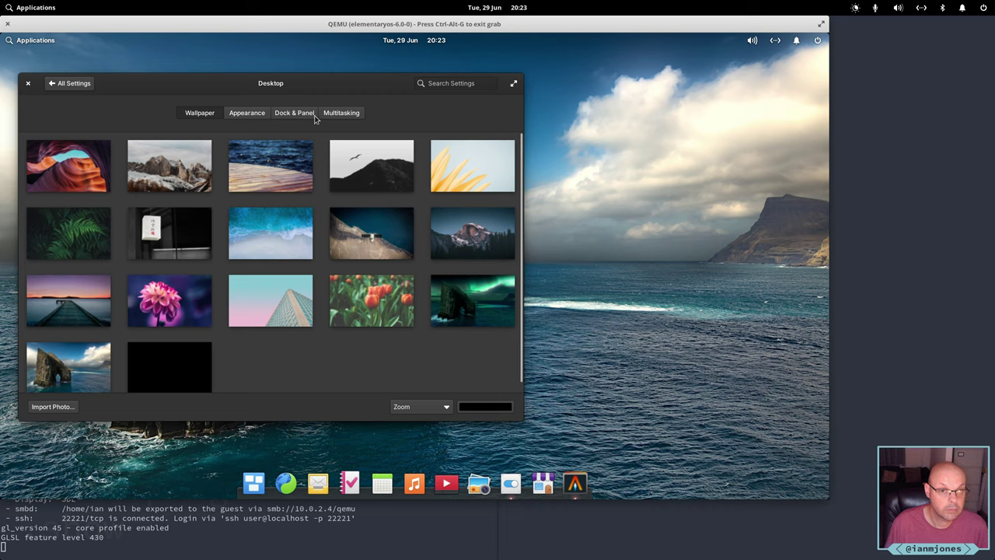
pyautogui.click(262, 113)
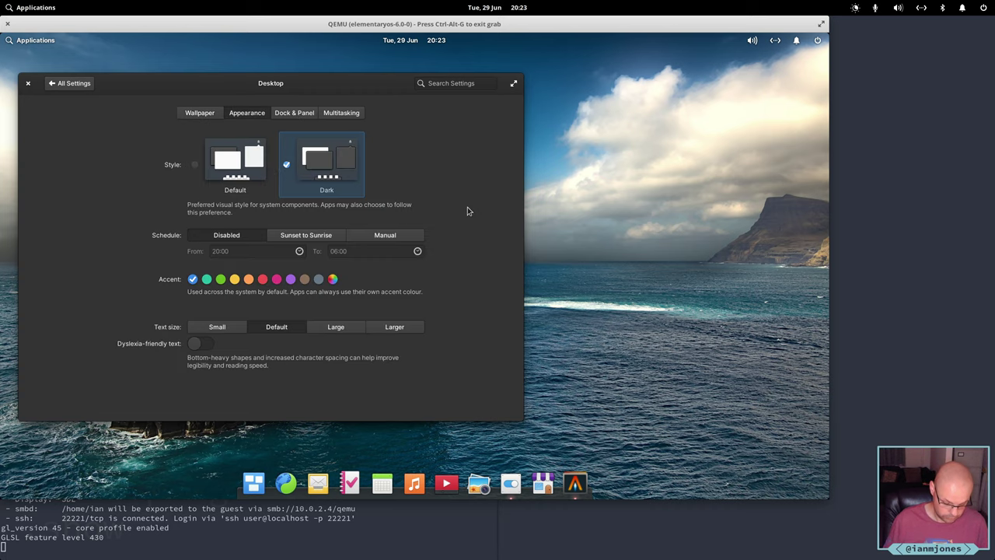
# Launch Snippet Pixie alongside the Desktop appearance settings
pyautogui.press('super')
pyautogui.write('sni')
pyautogui.press('Return')
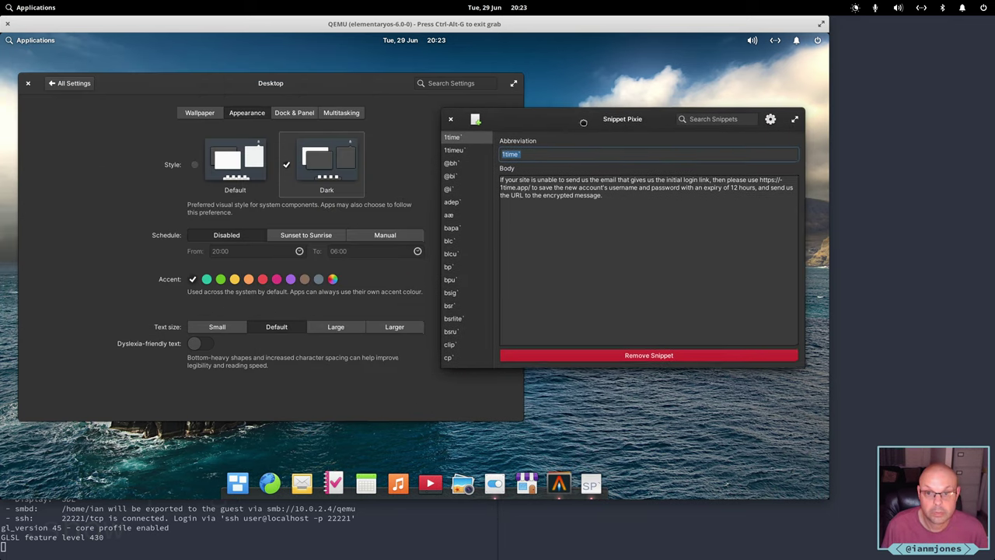
# Set the system style to Default and check Snippet Pixie's window and preference options in the light appearance
pyautogui.click(85, 190)
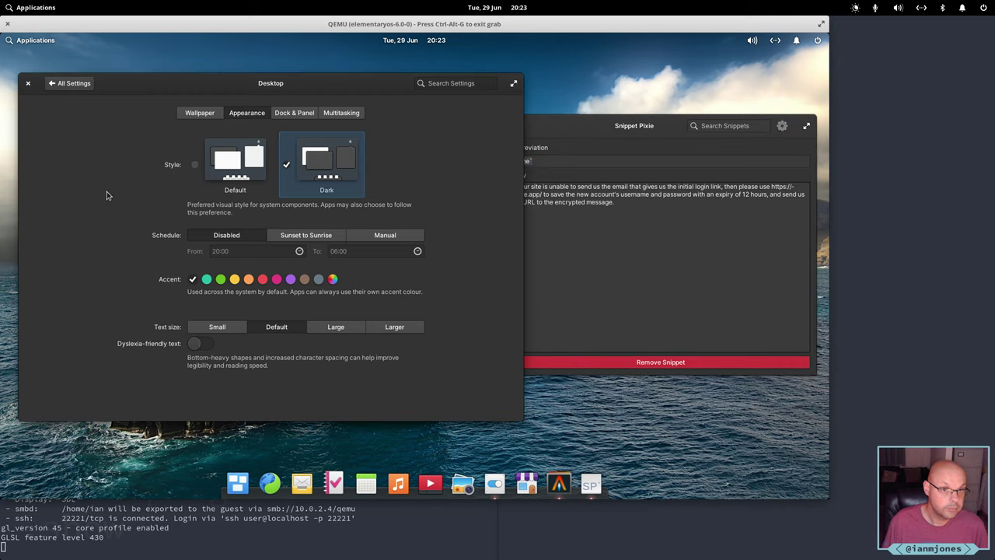
pyautogui.click(244, 171)
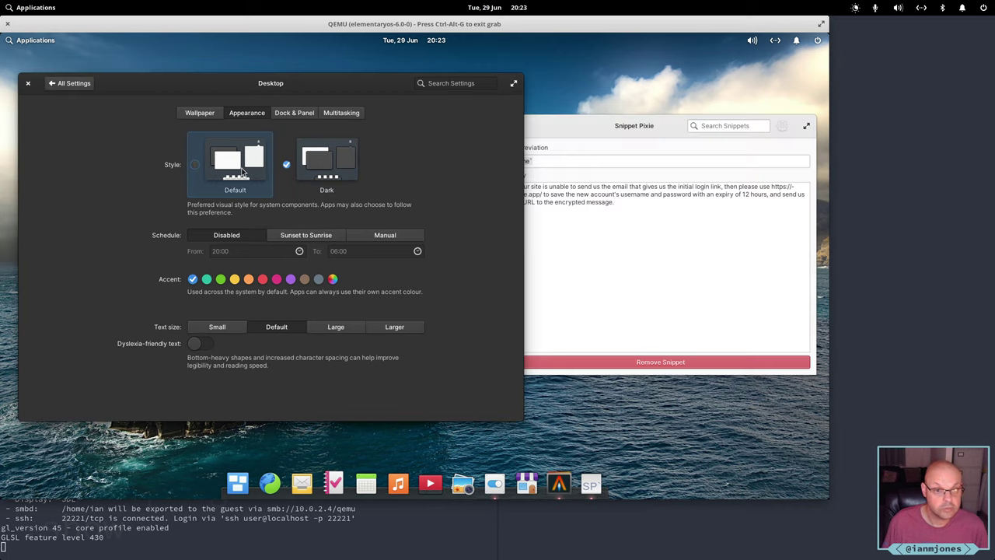
pyautogui.click(587, 120)
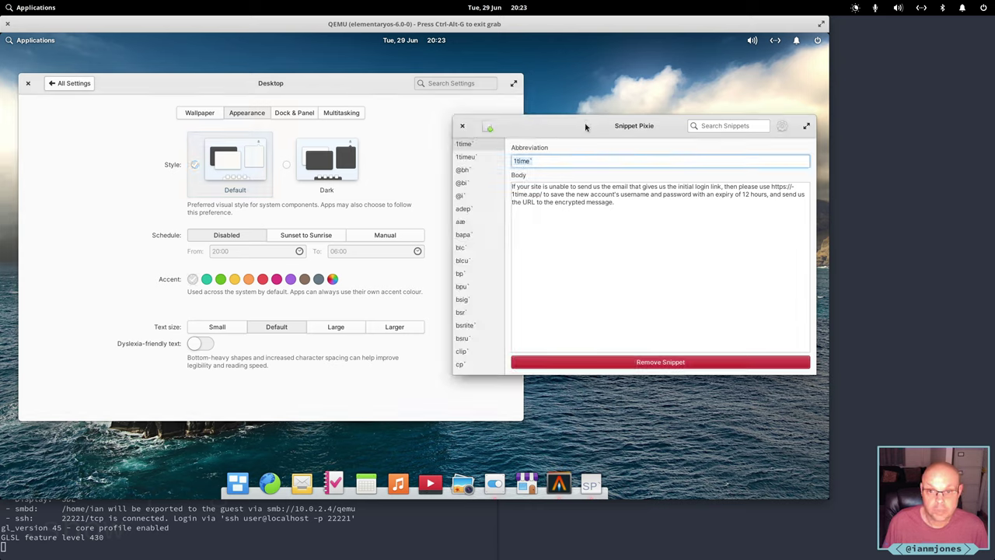
pyautogui.click(781, 125)
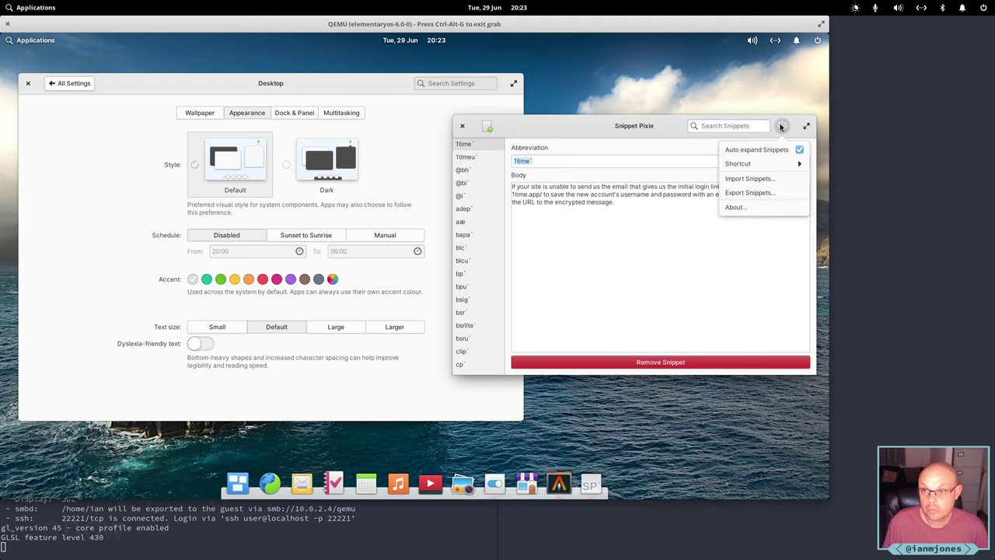
pyautogui.click(781, 126)
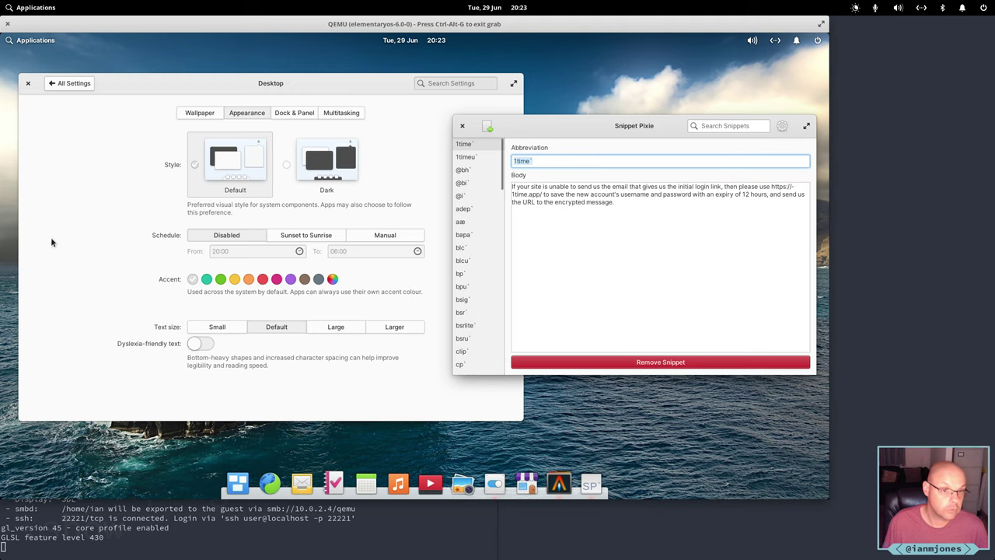
# Set the system style to Dark and bring the Snippet Pixie window to the front
pyautogui.click(50, 236)
pyautogui.click(311, 157)
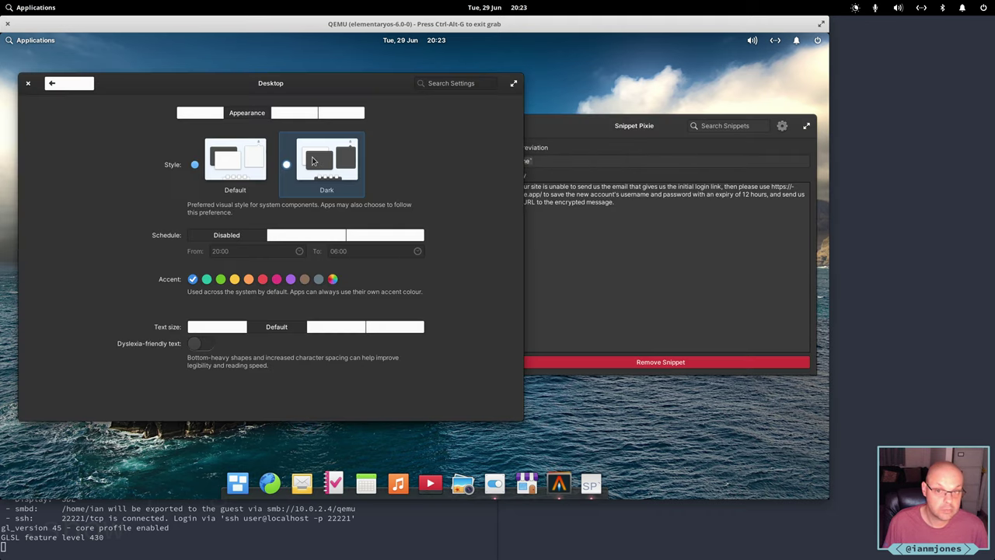
pyautogui.click(596, 134)
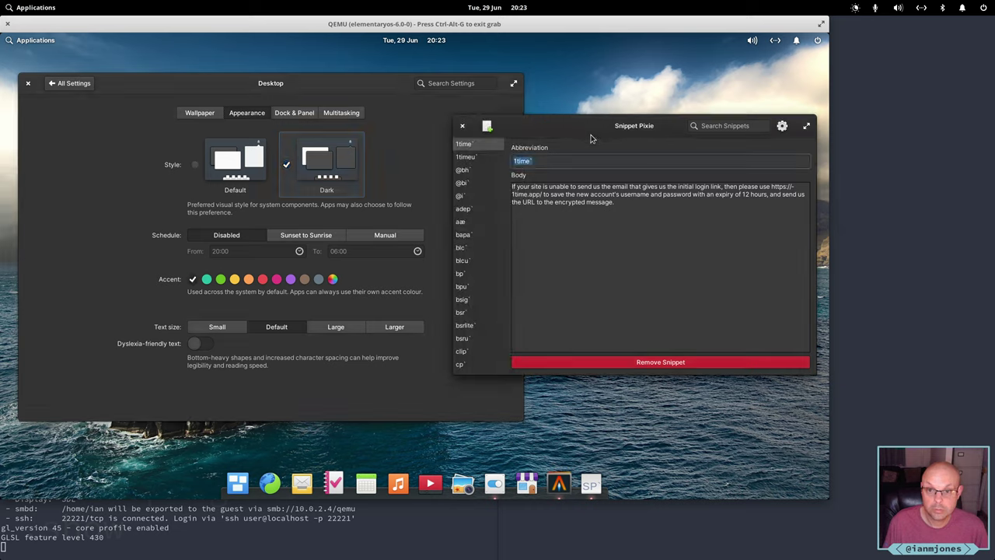
# Set the system accent colour to purple and check how Snippet Pixie's preferences and Shortcut options pick it up
pyautogui.click(66, 207)
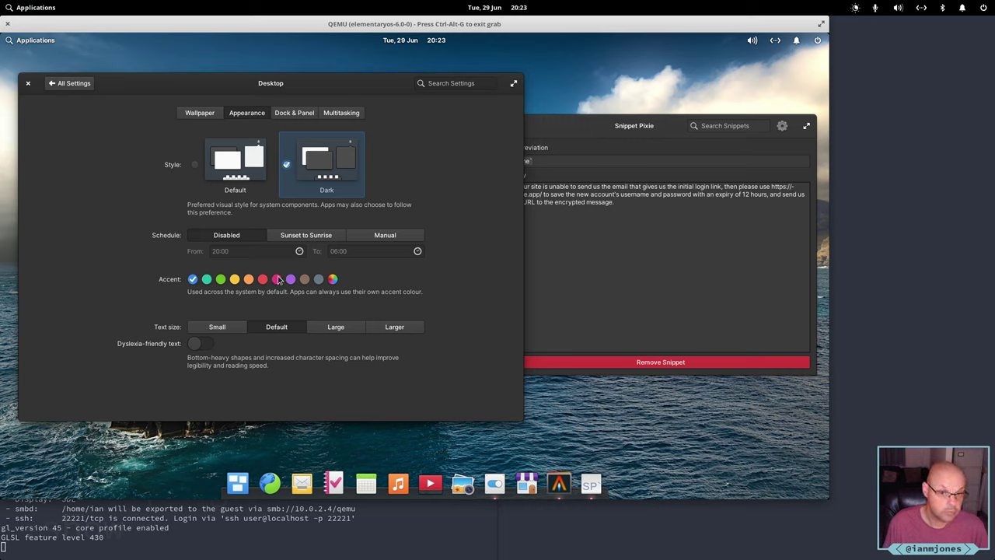
pyautogui.click(291, 279)
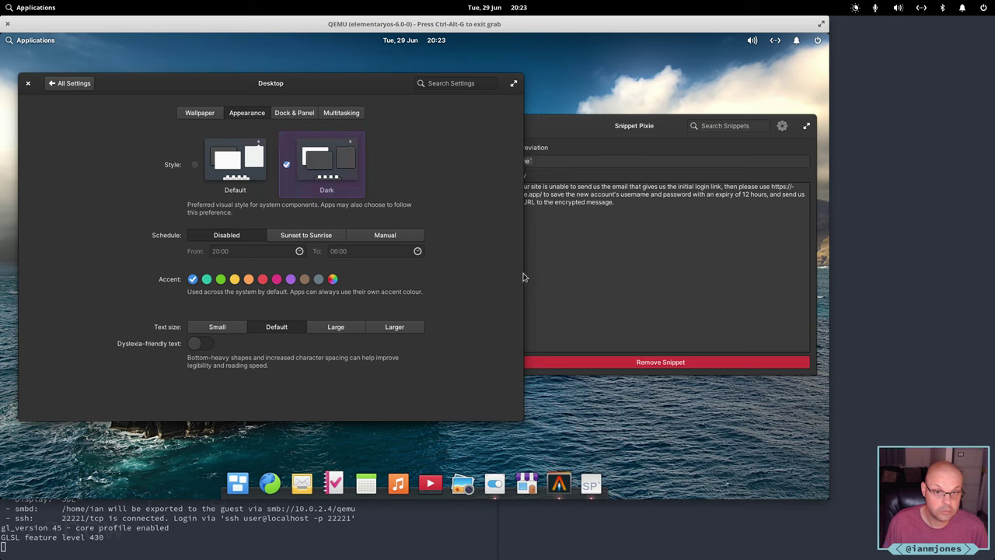
pyautogui.click(653, 137)
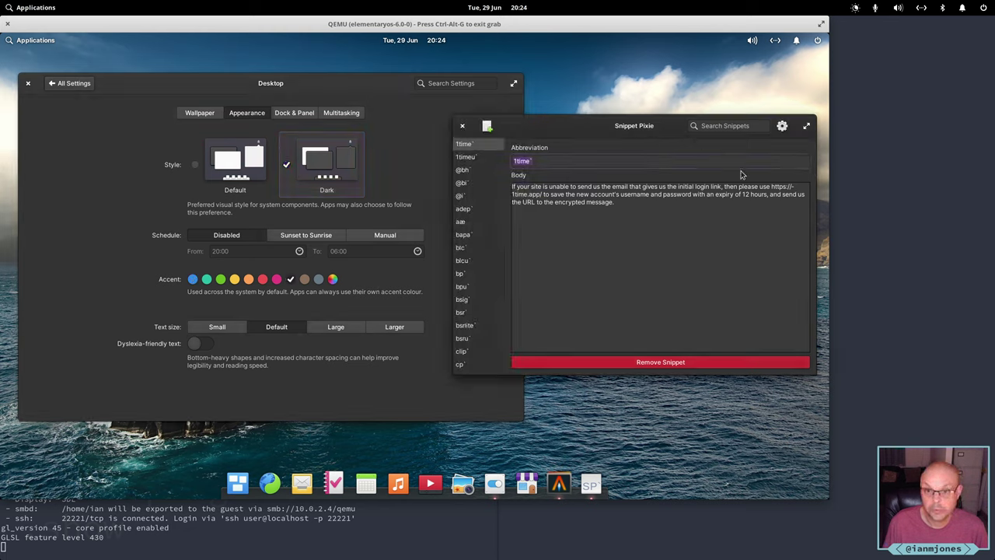
pyautogui.click(782, 127)
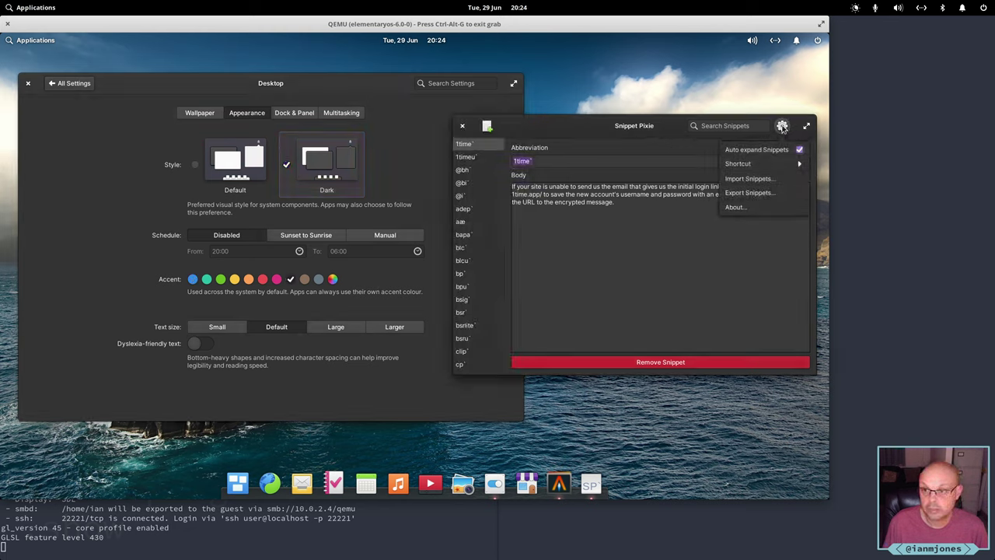
pyautogui.click(768, 164)
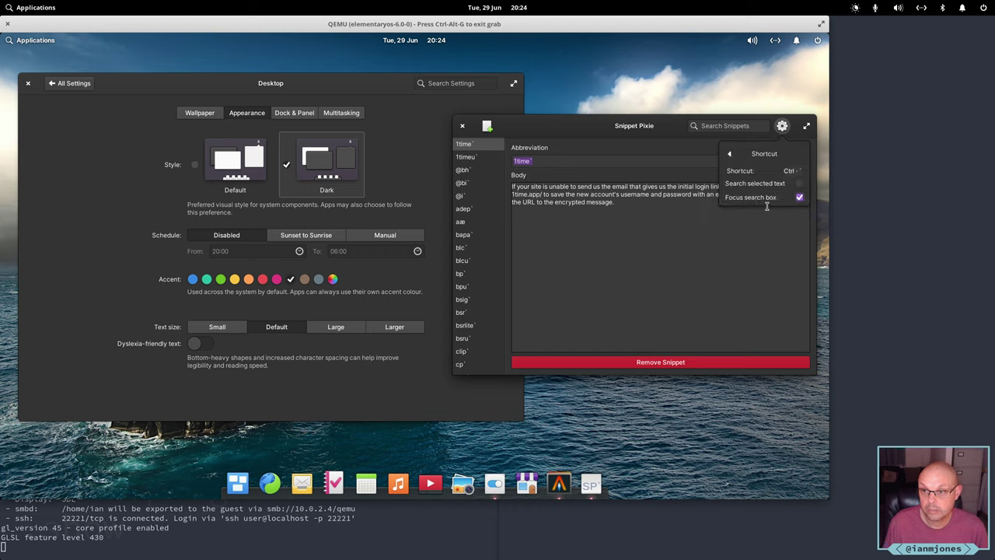
pyautogui.click(782, 126)
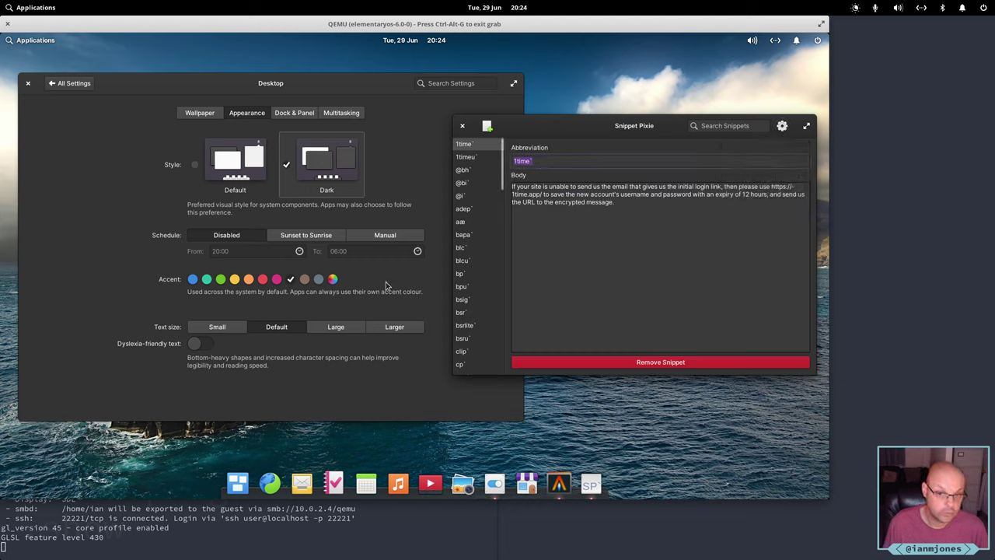
# Set the system accent colour to Automatic based on wallpaper and check it in Snippet Pixie's window and preference options
pyautogui.click(326, 286)
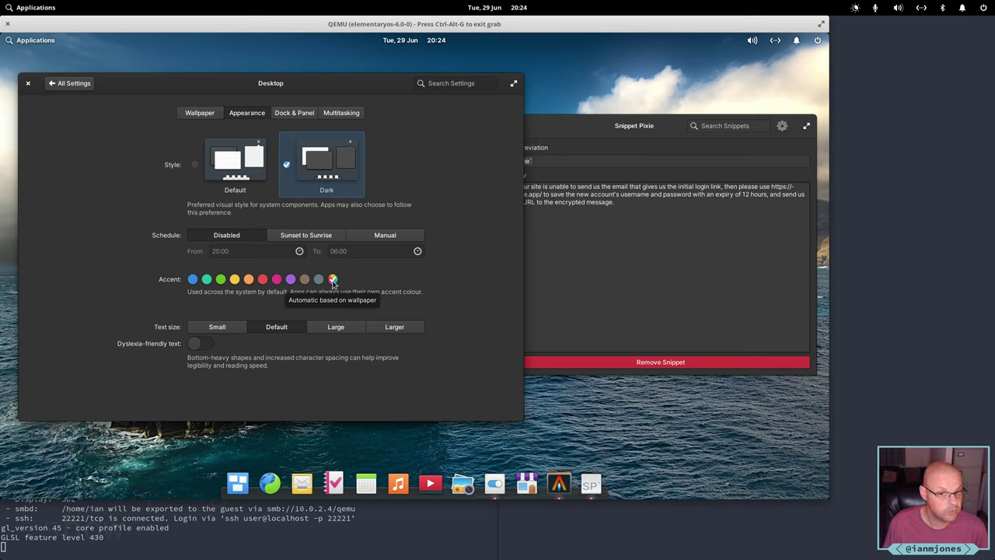
pyautogui.click(587, 131)
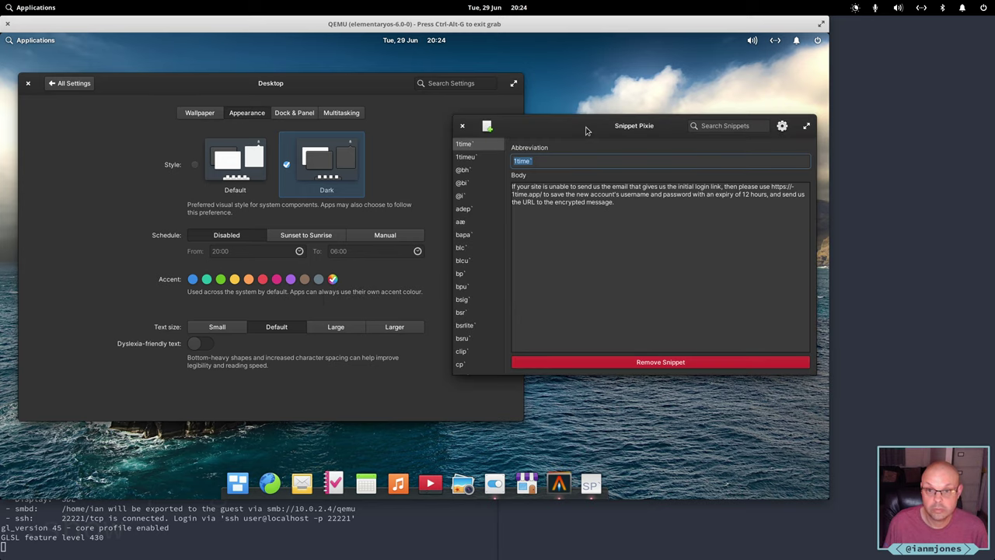
pyautogui.click(782, 125)
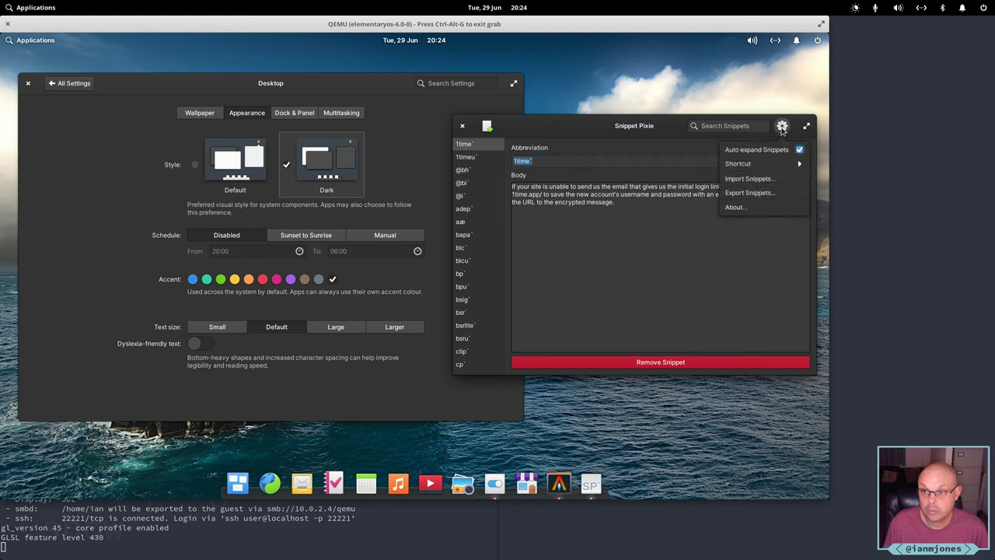
pyautogui.press('Escape')
# Set the system accent colour to Slate and check how Snippet Pixie's window and preference options pick it up
pyautogui.click(381, 295)
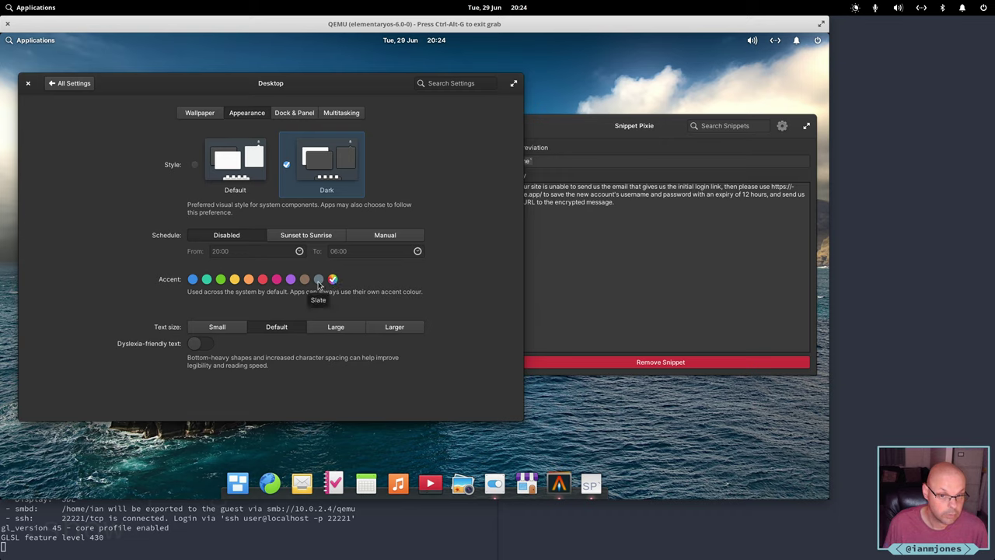
pyautogui.click(560, 289)
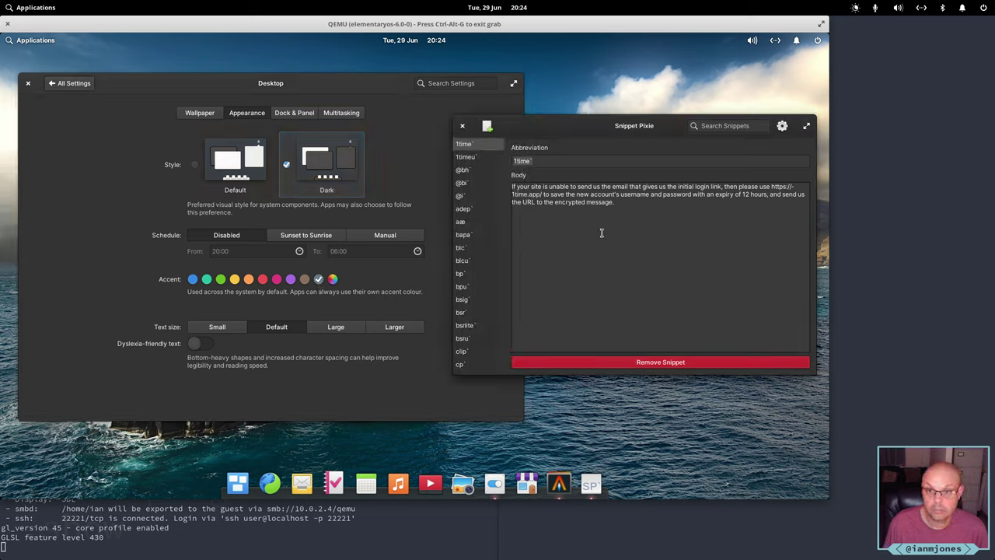
pyautogui.click(784, 126)
pyautogui.click(784, 127)
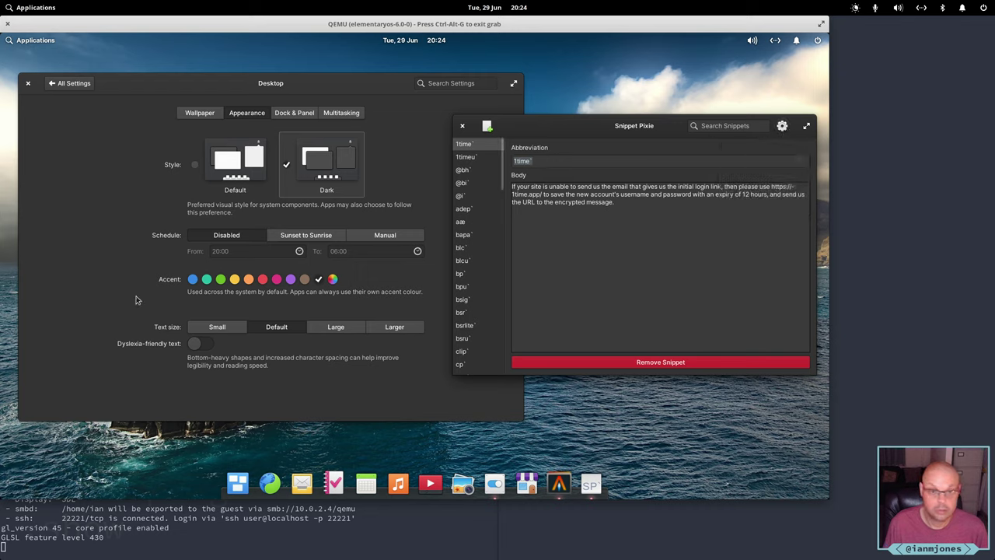
# Set the system accent colour to blue and check the focused Abbreviation field in Snippet Pixie
pyautogui.click(187, 288)
pyautogui.click(193, 280)
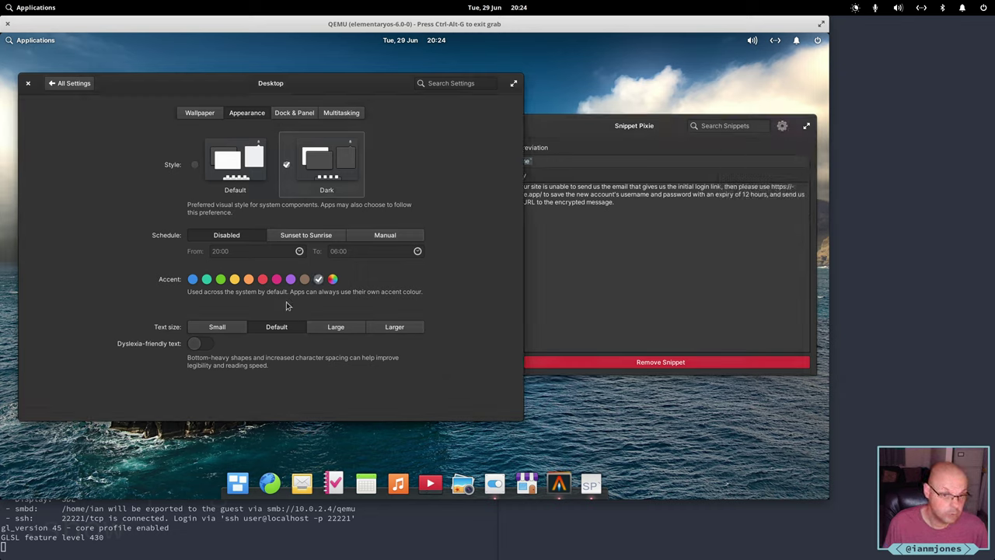
pyautogui.click(645, 293)
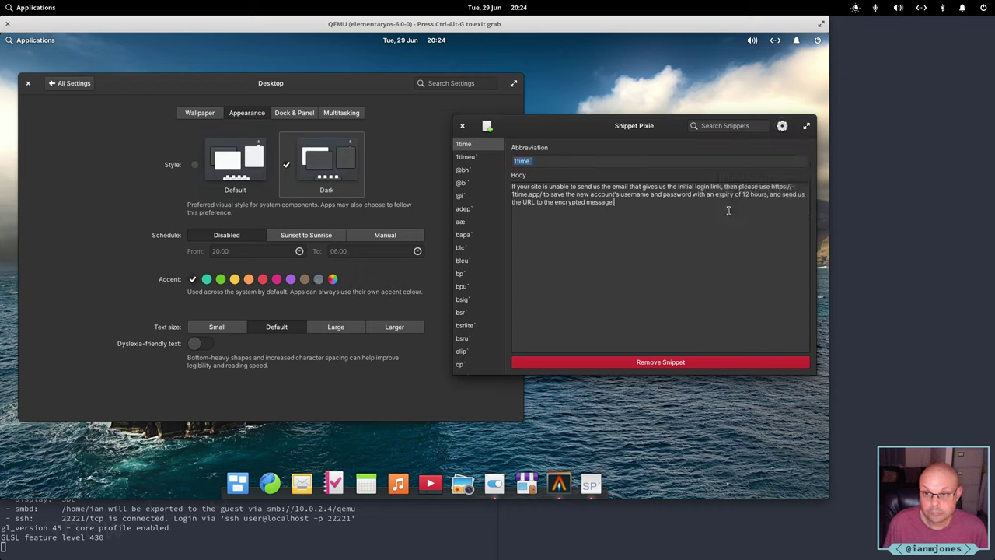
pyautogui.click(724, 160)
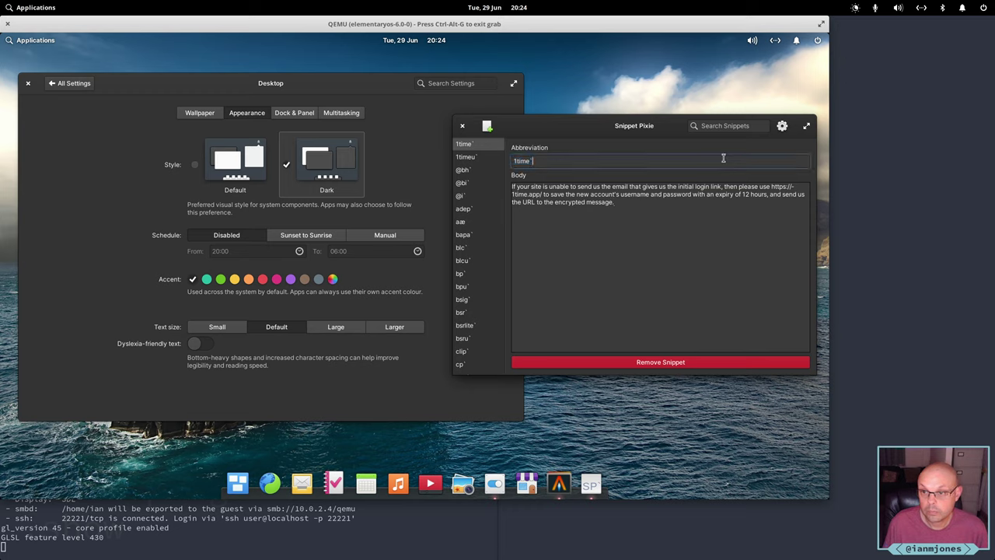
# Export the snippets to the Downloads folder as snippets-from-e6.json and dismiss the export message
pyautogui.click(781, 127)
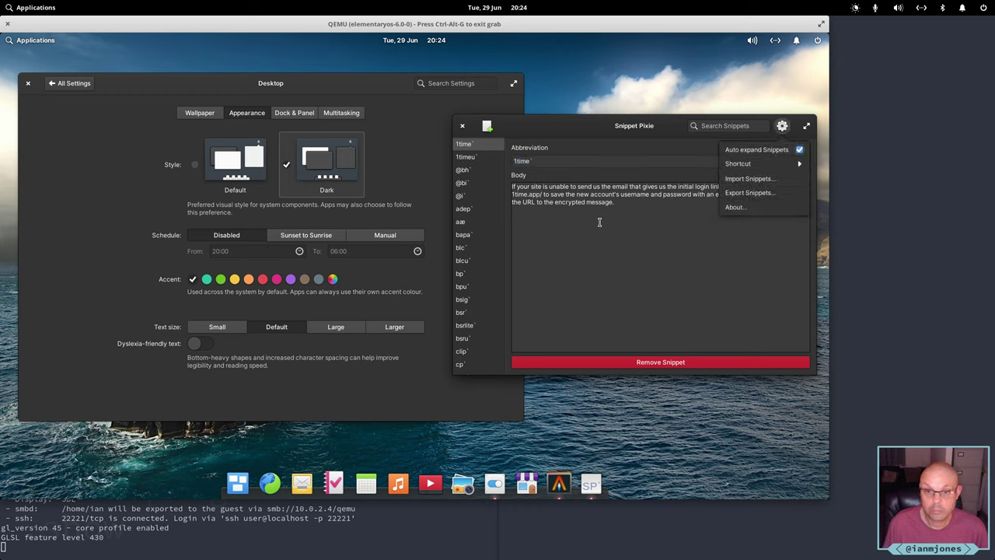
pyautogui.click(740, 194)
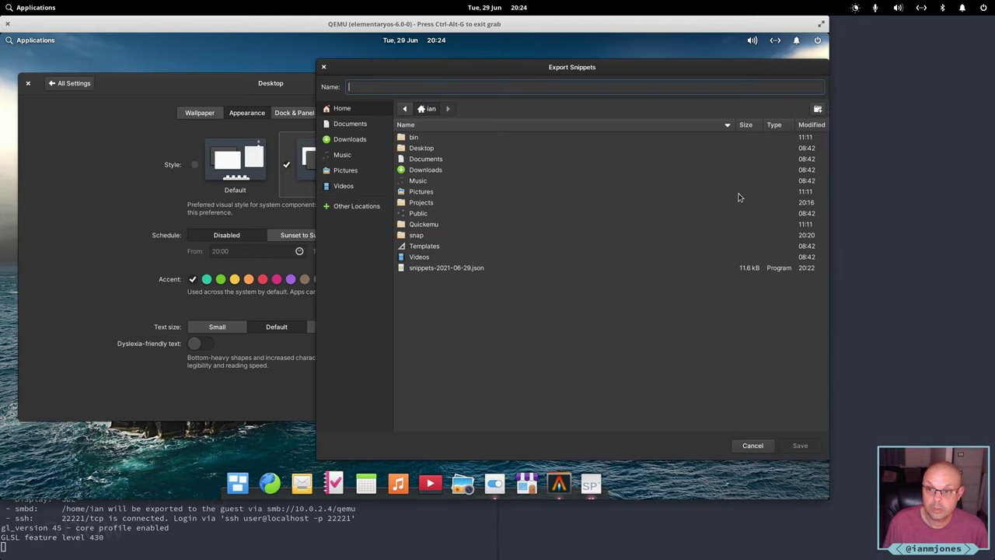
pyautogui.click(343, 143)
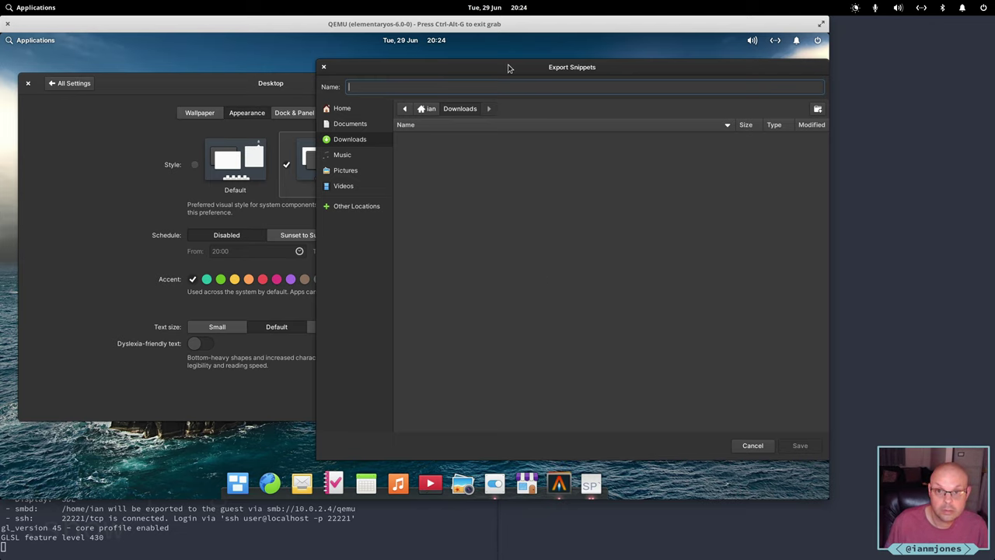
pyautogui.moveTo(506, 67); pyautogui.dragTo(393, 63)
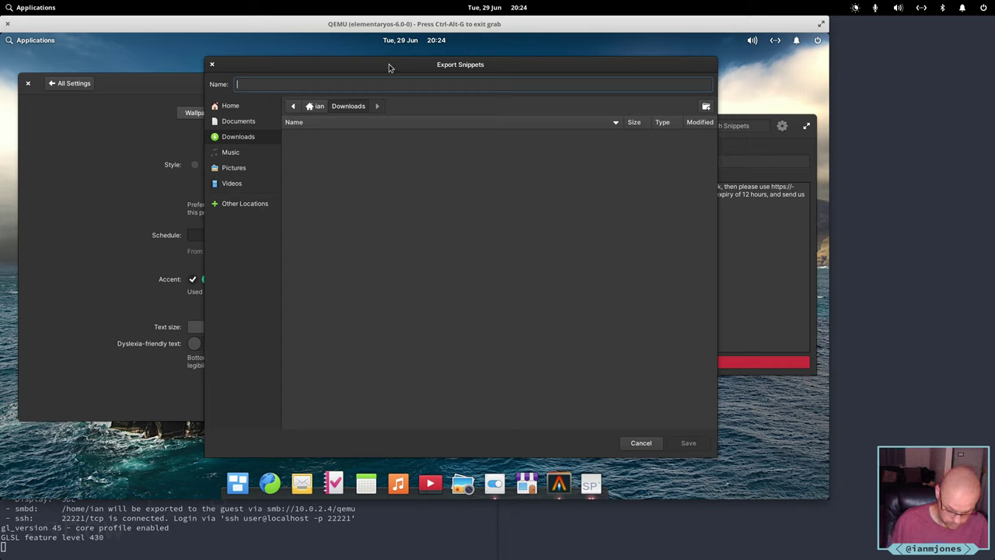
pyautogui.write('snippets-from-e6')
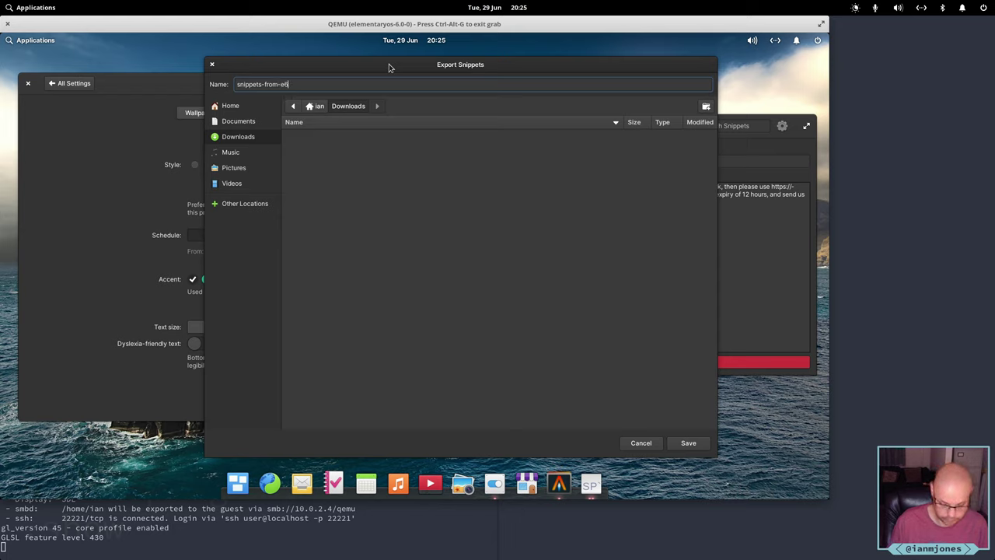
pyautogui.write('n')
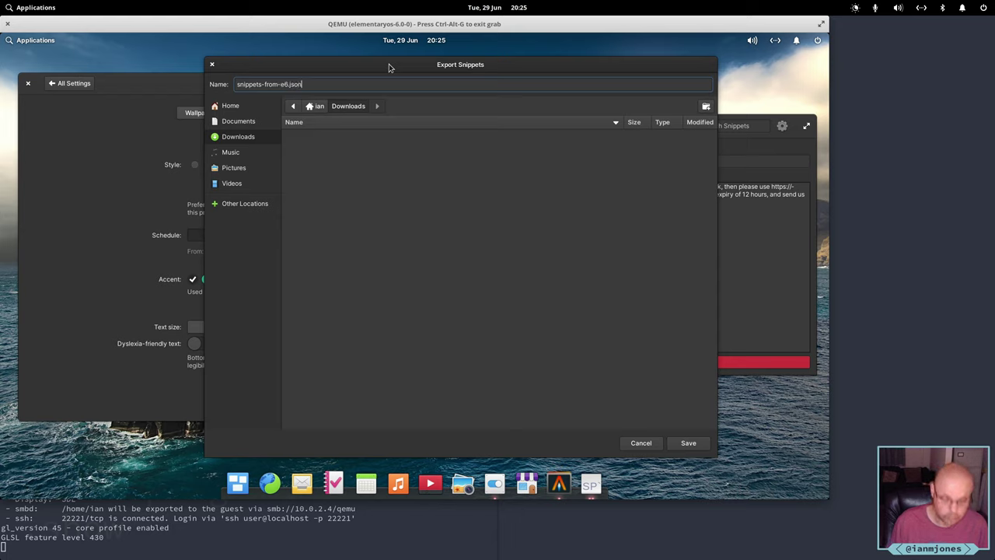
pyautogui.click(688, 444)
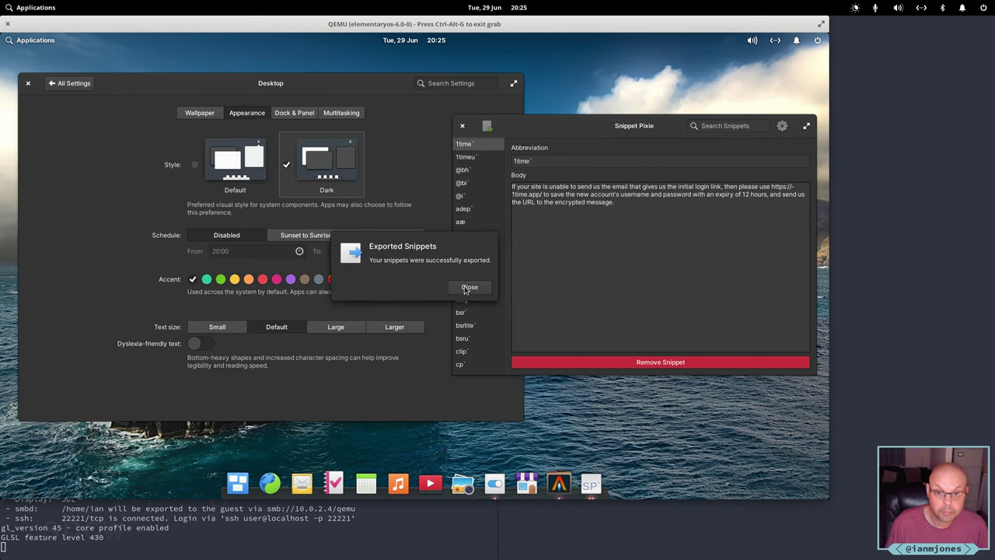
pyautogui.click(470, 287)
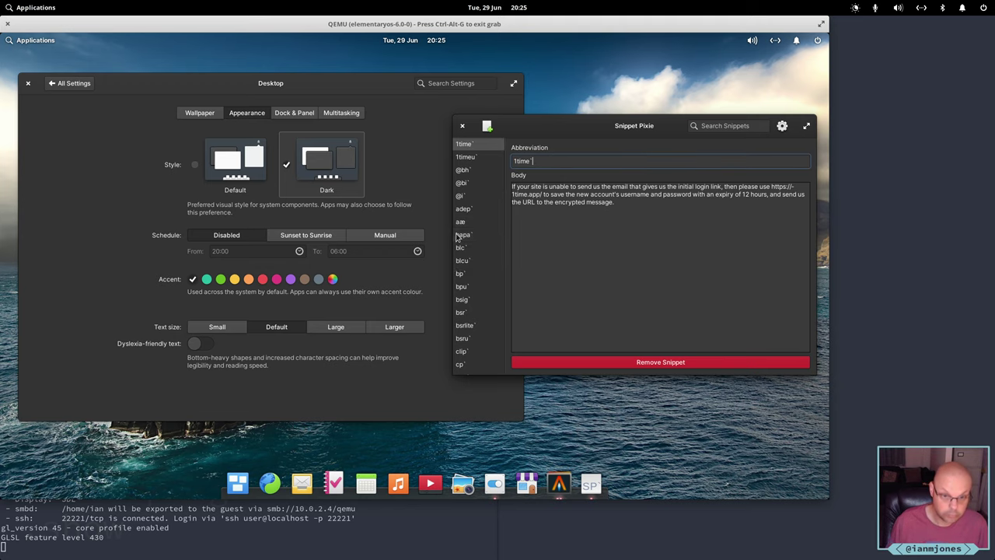
# Open an Alacritty terminal and list the home folder's contents with ll and ls
pyautogui.press('super+t')
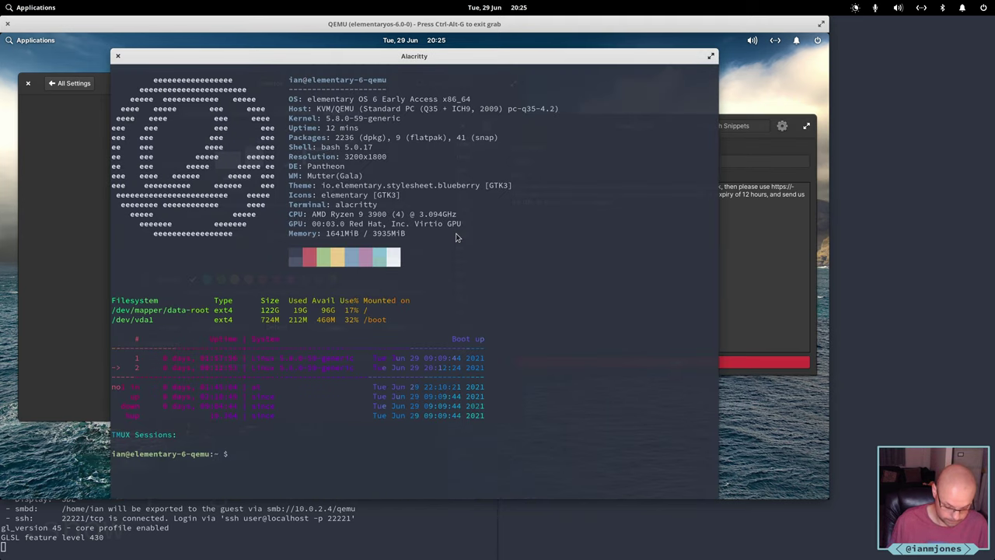
pyautogui.write('ll')
pyautogui.press('Return')
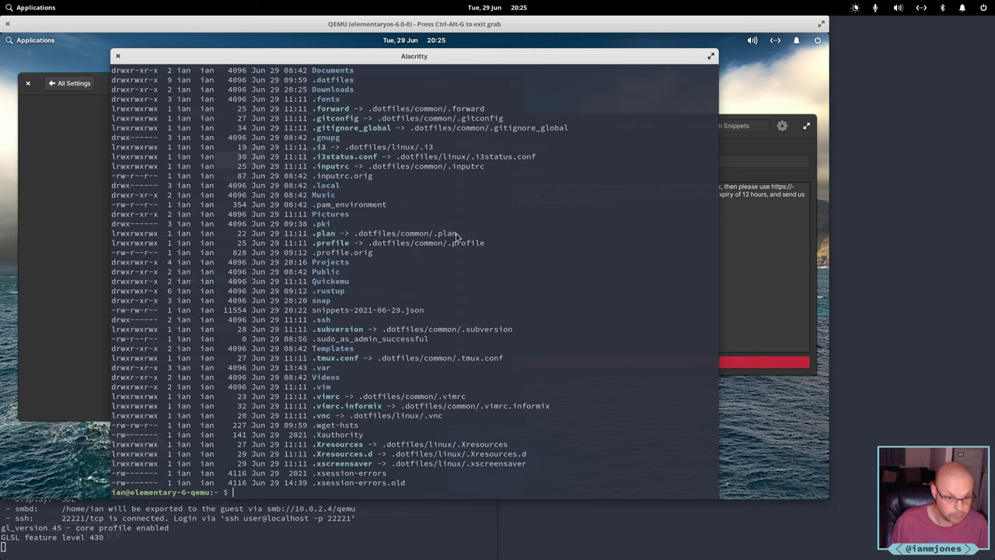
pyautogui.write('ls')
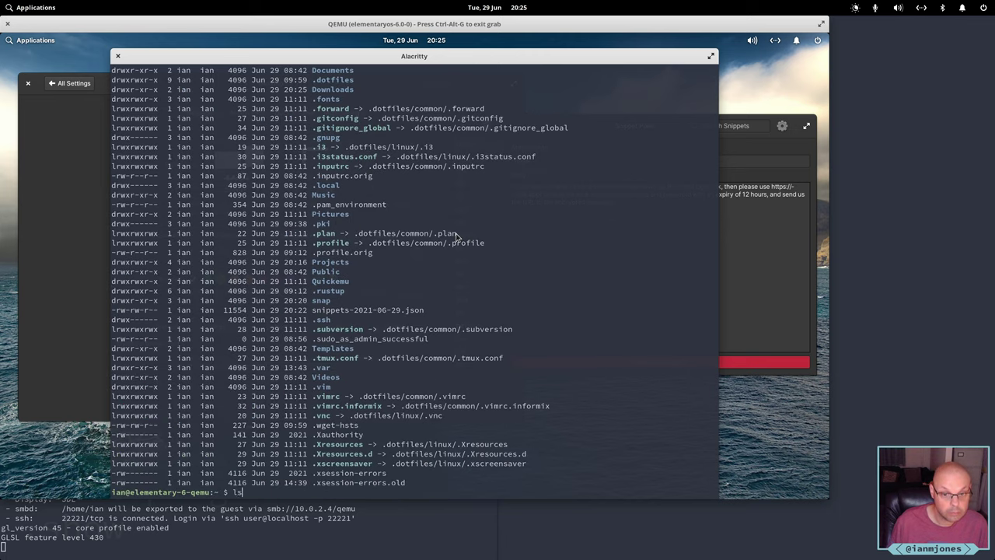
pyautogui.press('Return')
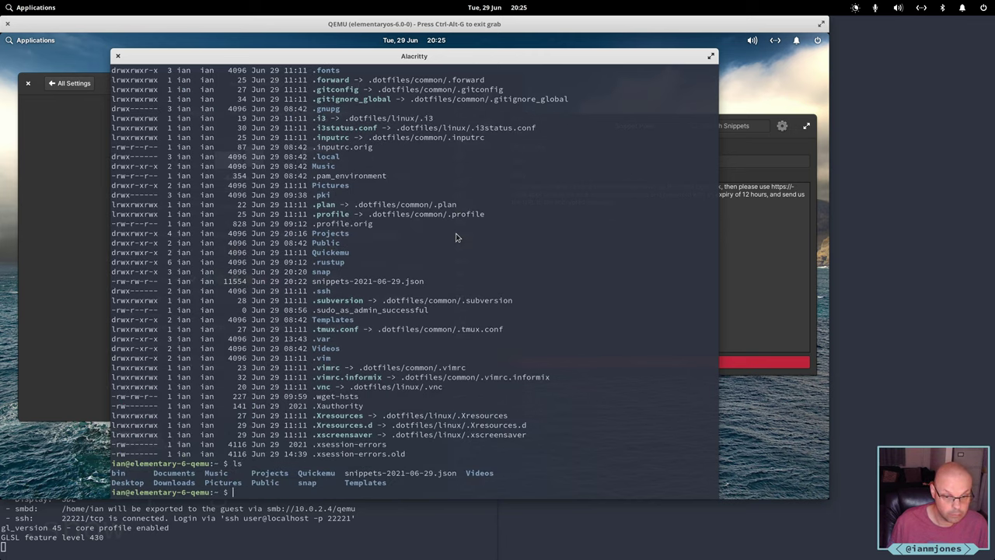
# Compare snippets-2021-06-29.json with Downloads/snippets-from-e6.json using diff, and exit the terminal
pyautogui.write('dif')
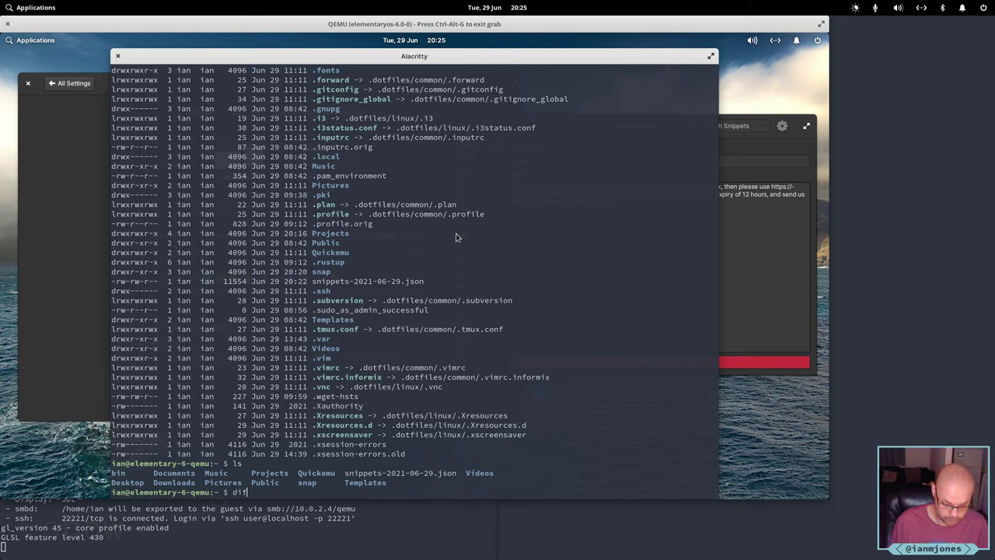
pyautogui.write('f sn')
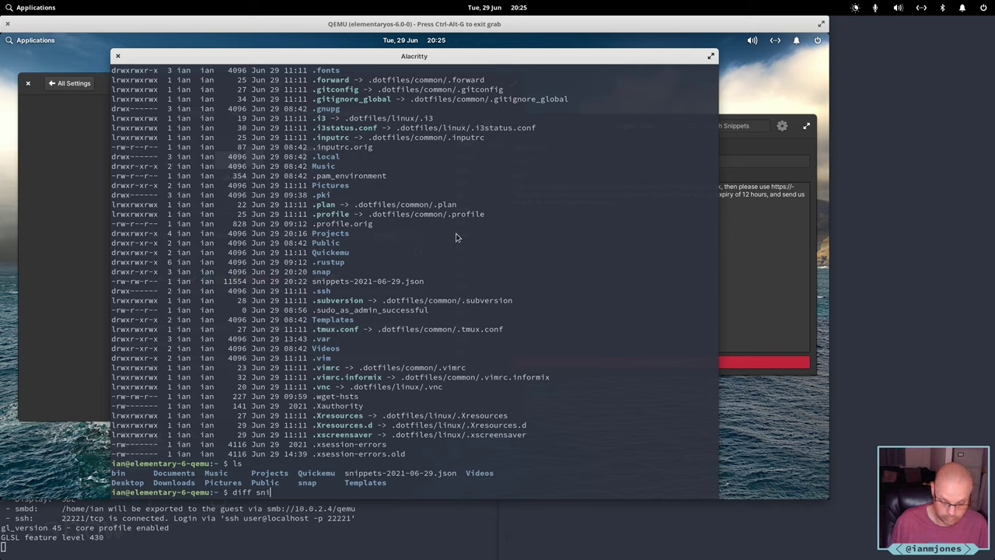
pyautogui.write('i')
pyautogui.press('Tab')
pyautogui.write('Dow')
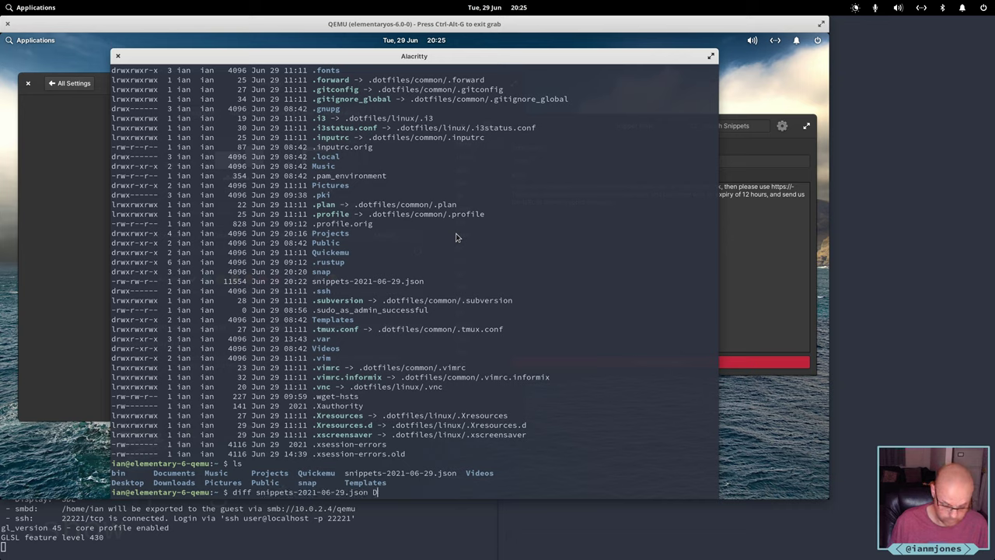
pyautogui.press('Tab')
pyautogui.write('sni')
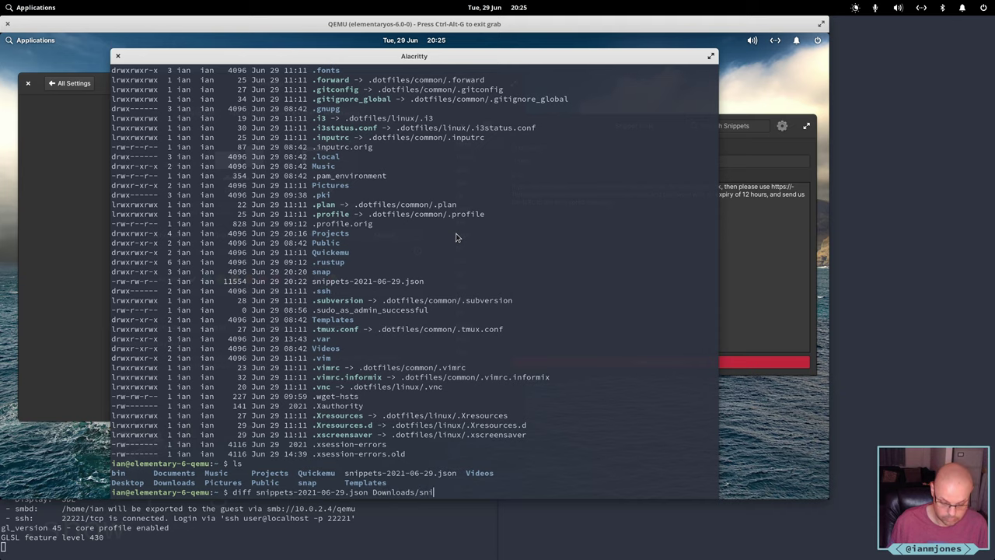
pyautogui.press('Tab')
pyautogui.press('Return')
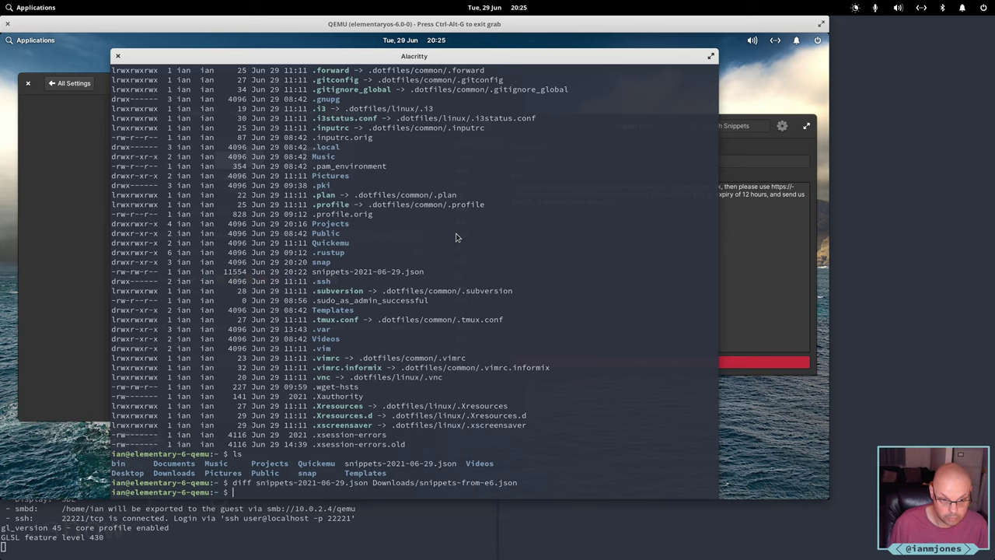
pyautogui.write('exit')
pyautogui.press('Return')
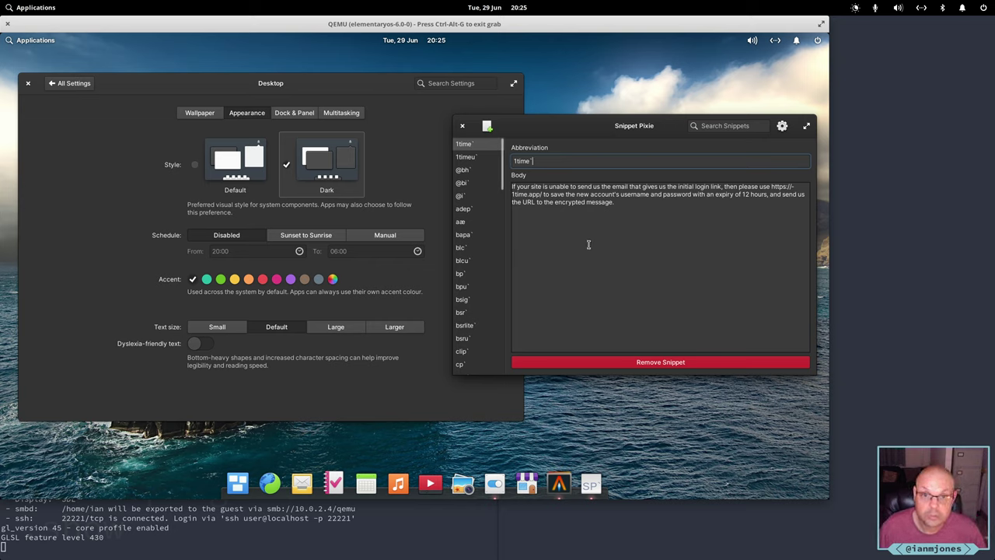
# Move the Snippet Pixie window off the desktop's edge, look through its snippet list and close the window
pyautogui.moveTo(593, 126); pyautogui.dragTo(521, 122)
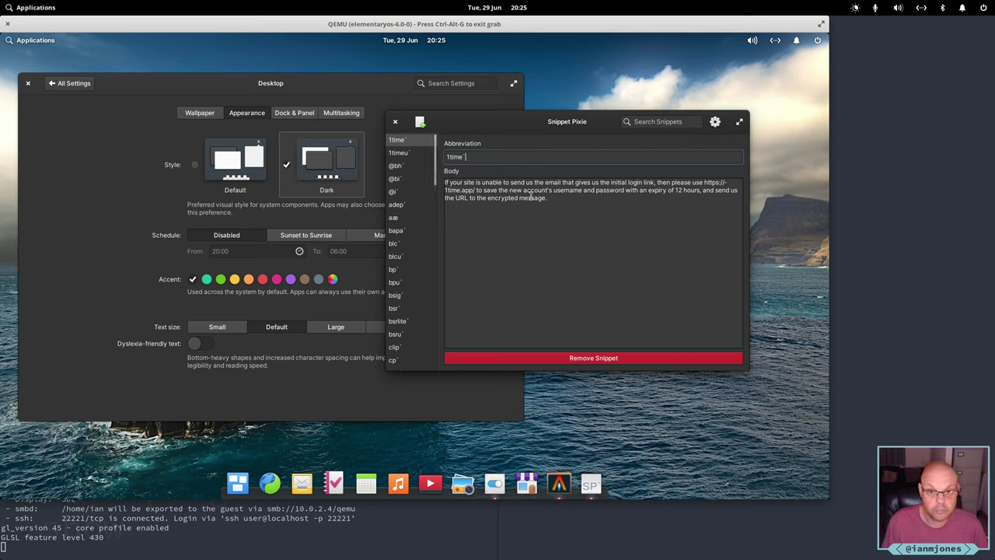
pyautogui.scroll(-10, 436, 162)
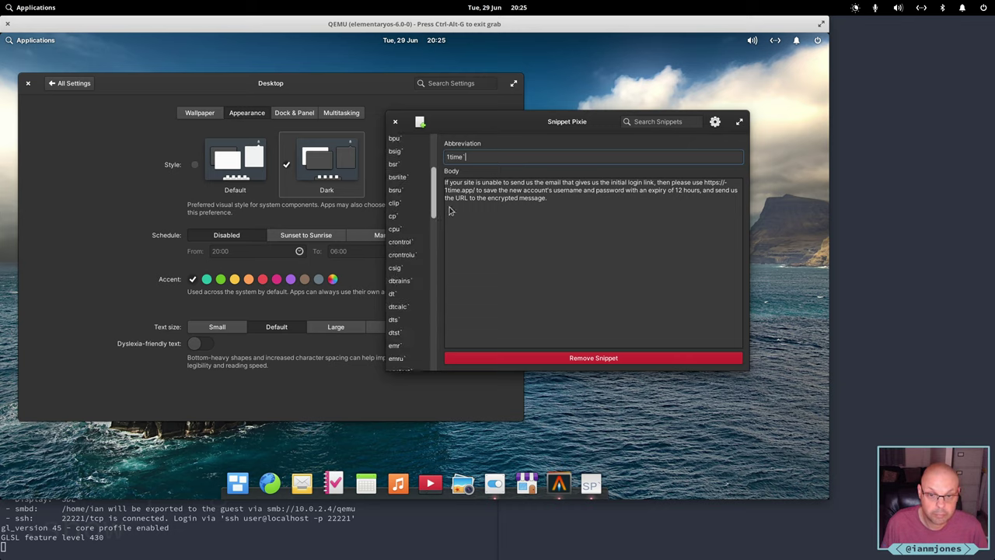
pyautogui.scroll(8, 440, 162)
pyautogui.scroll(2, 440, 161)
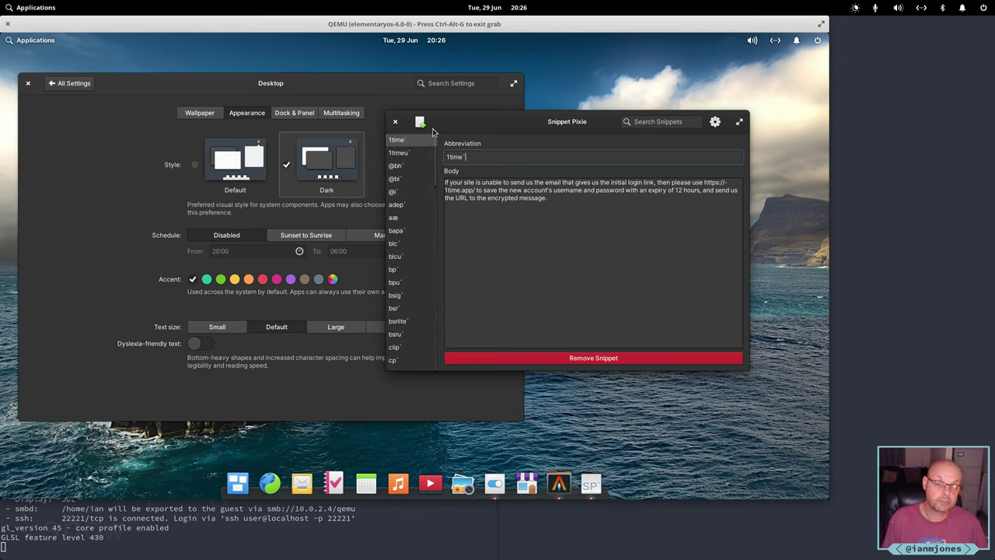
pyautogui.click(395, 124)
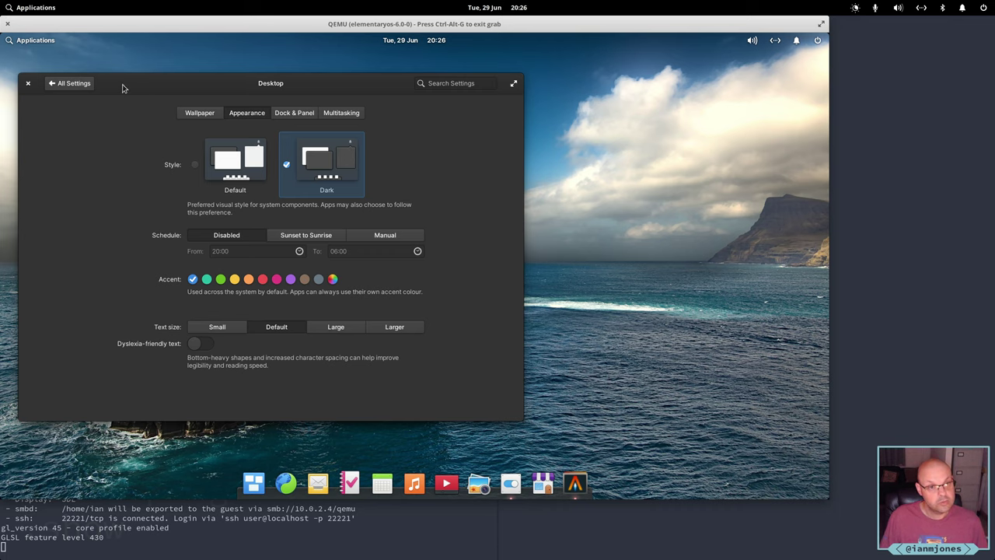
# Leave the Desktop settings, close System Settings and open AppCenter
pyautogui.moveTo(122, 86); pyautogui.dragTo(272, 90)
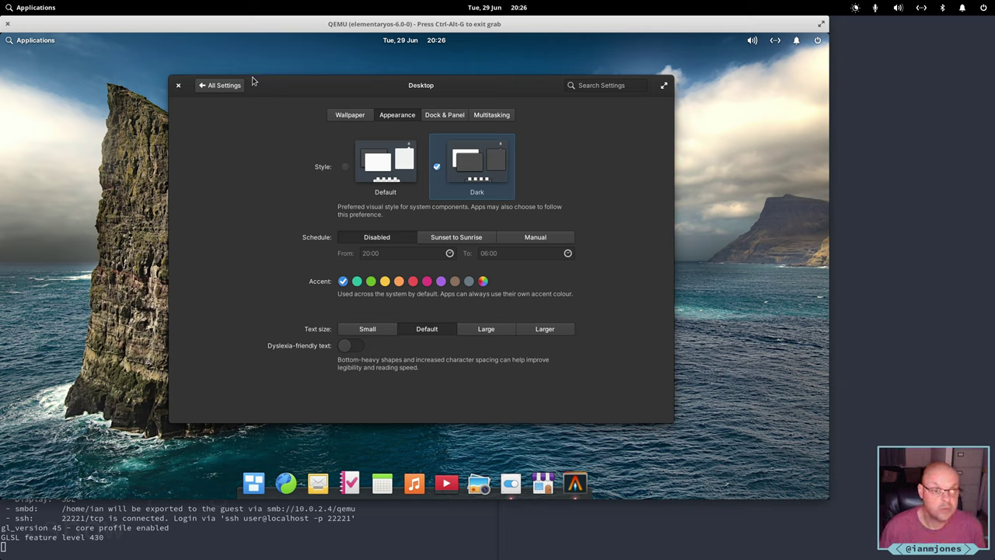
pyautogui.click(227, 88)
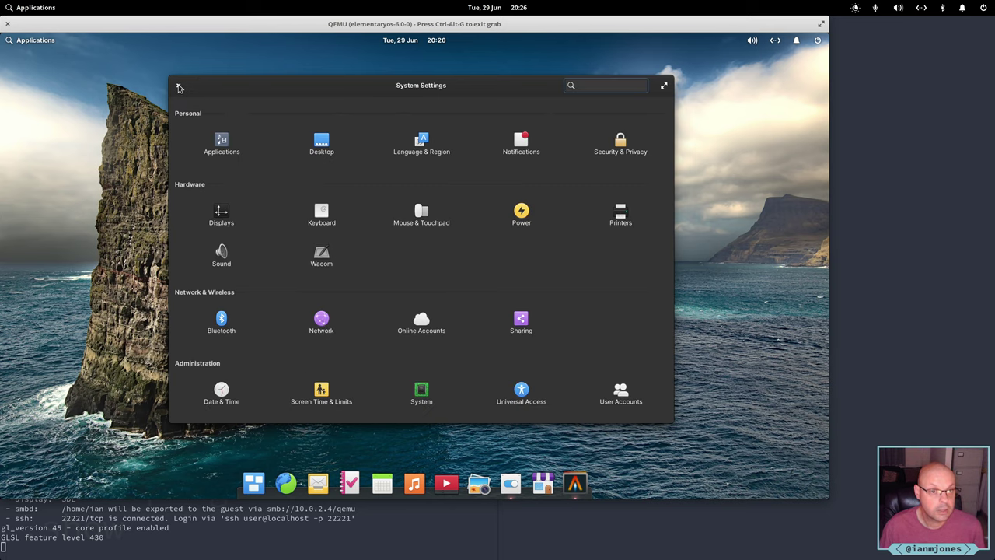
pyautogui.click(178, 85)
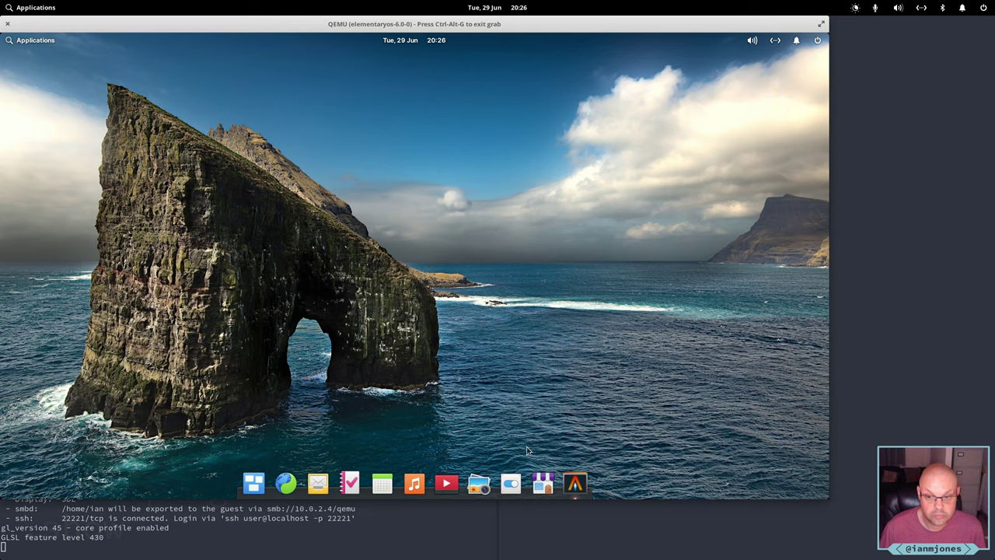
pyautogui.click(539, 484)
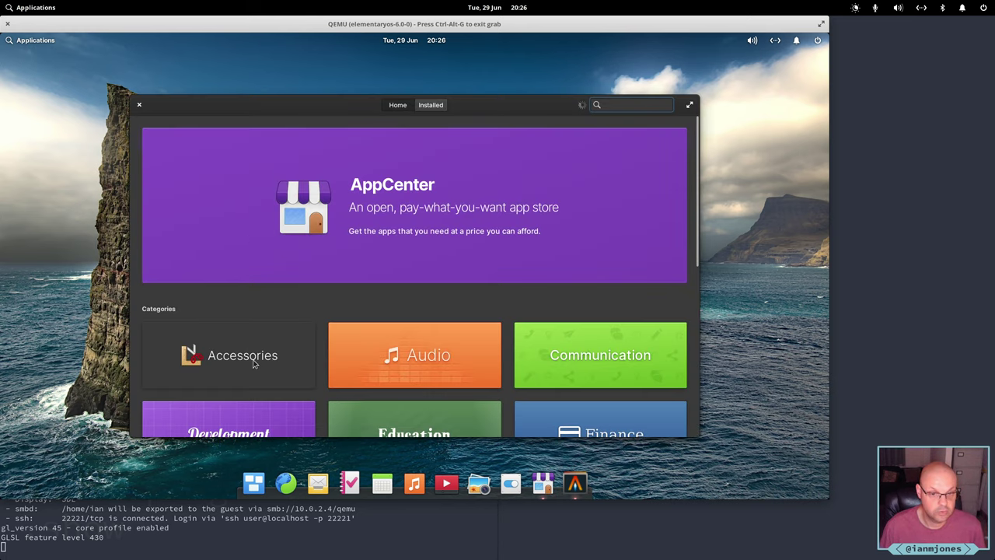
# View the apps in AppCenter's Accessories category, return to the home page and look through the categories
pyautogui.click(252, 350)
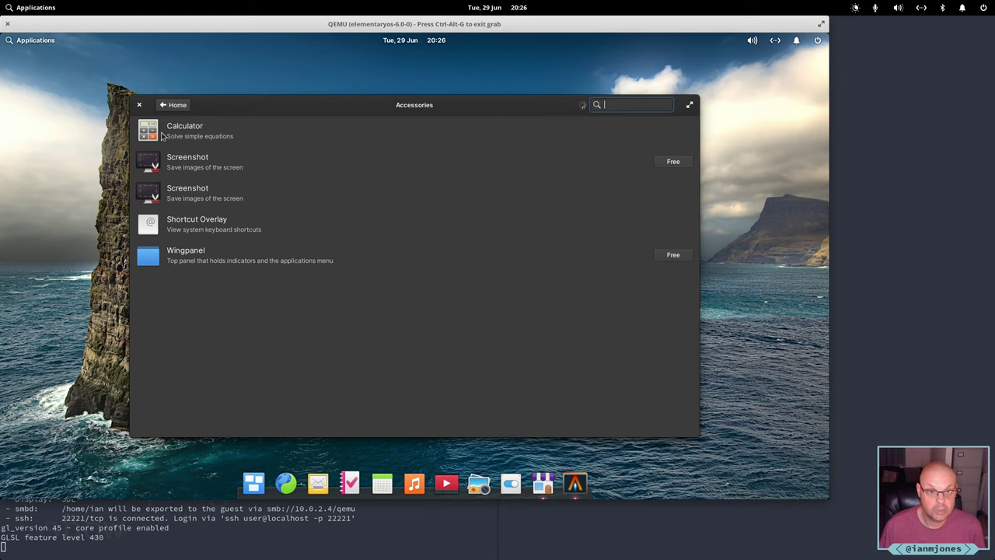
pyautogui.click(169, 106)
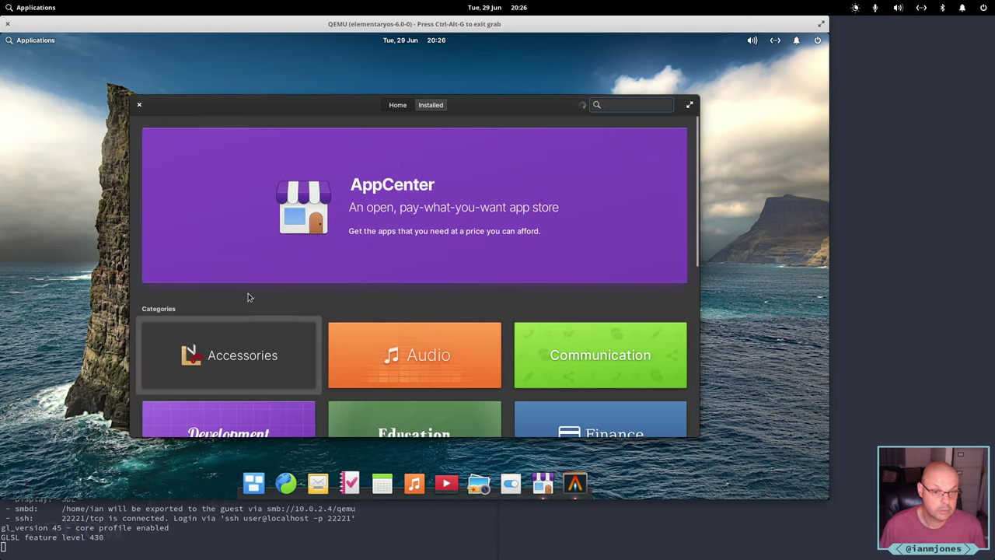
pyautogui.scroll(-5, 247, 293)
pyautogui.scroll(-3, 248, 296)
pyautogui.scroll(5, 247, 296)
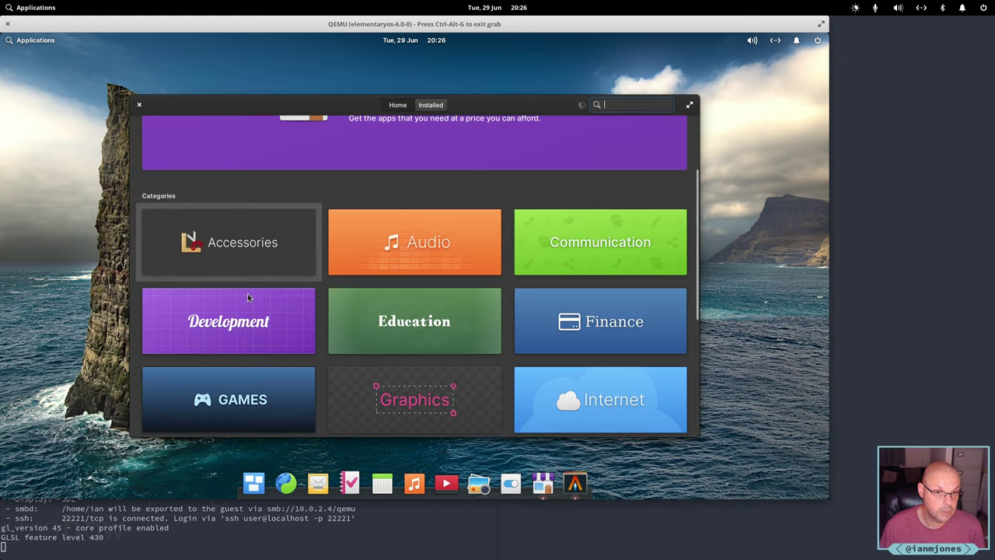
# Open the Development category, read through Harvey's app page and return to the AppCenter home page
pyautogui.click(242, 326)
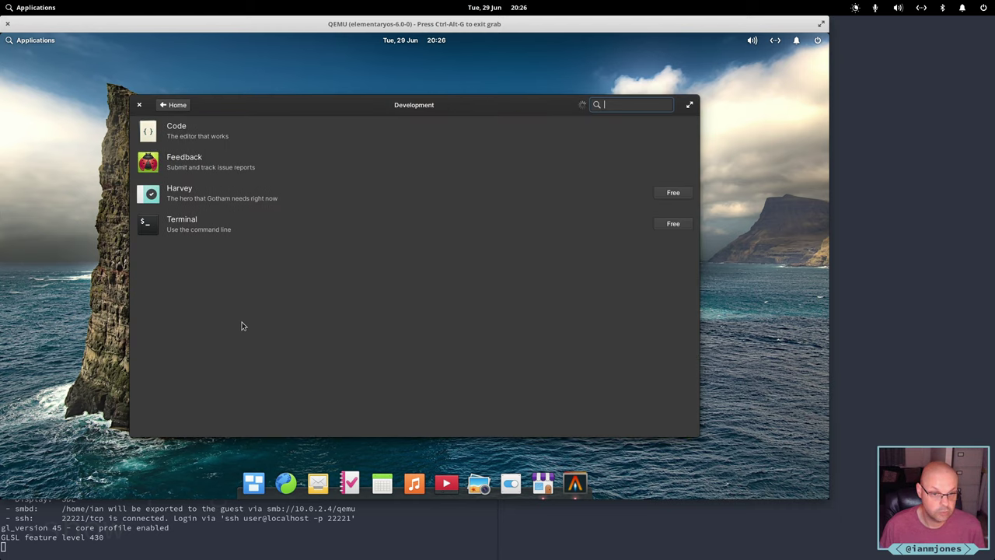
pyautogui.click(183, 199)
pyautogui.scroll(-5, 179, 249)
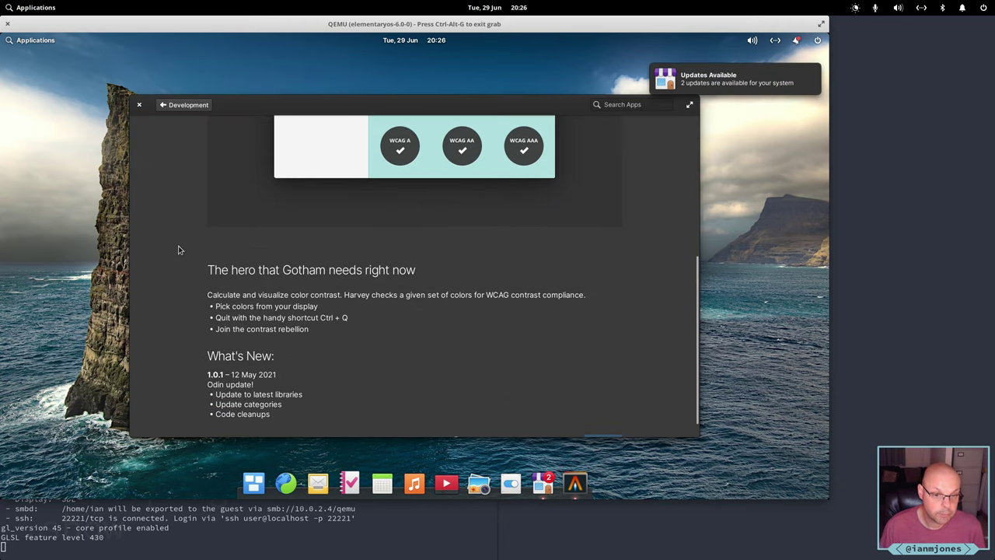
pyautogui.scroll(5, 178, 249)
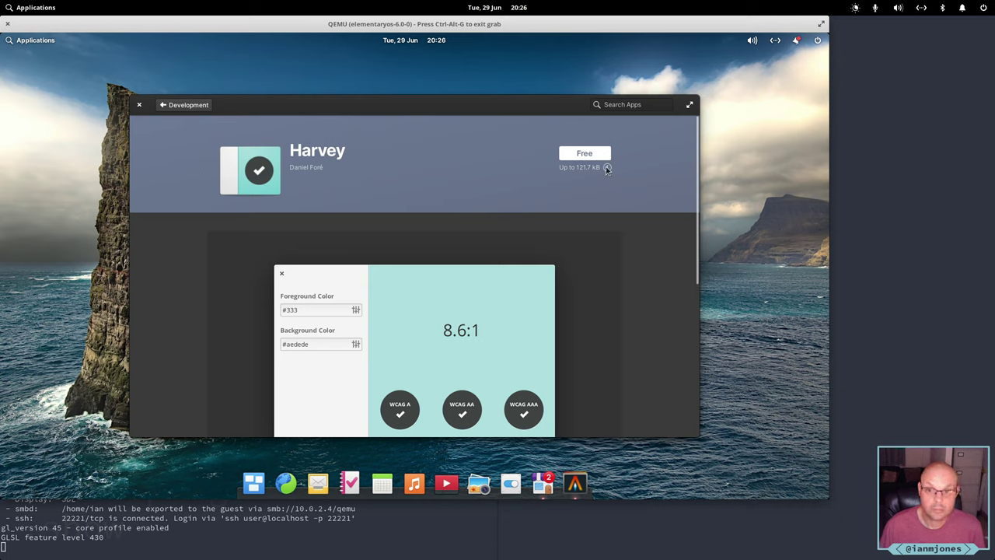
pyautogui.click(179, 105)
pyautogui.click(168, 105)
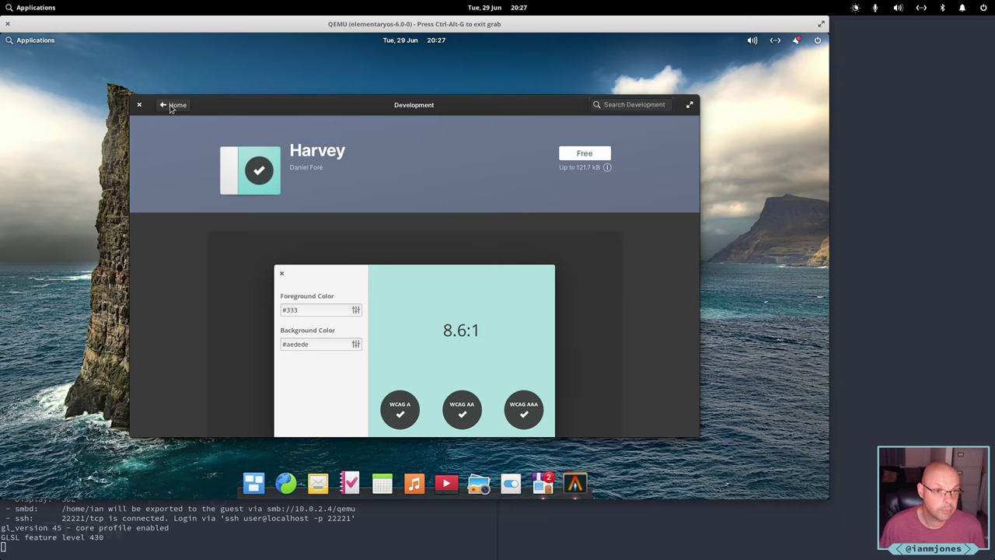